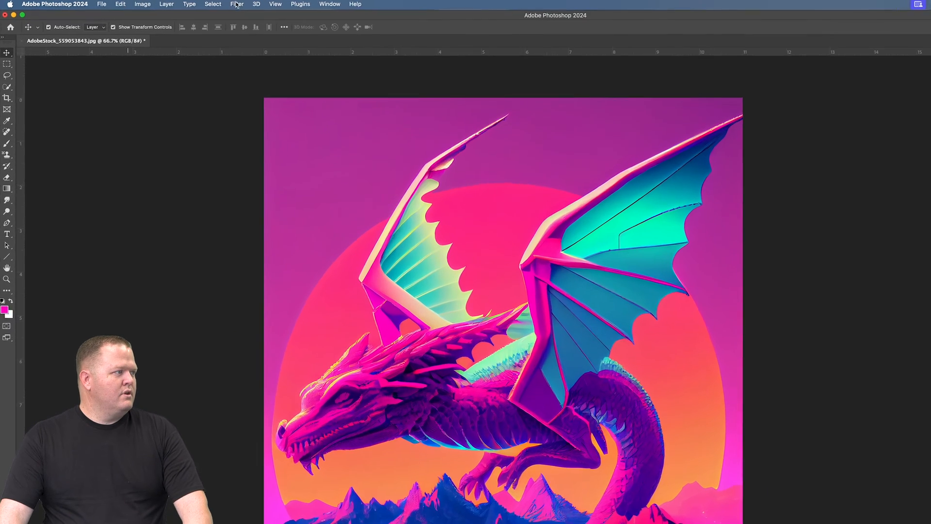
Try to mask out the purple and magenta background by sampling it with Color Range at a fuzziness of 62
left_click(178, 4)
left_click(292, 120)
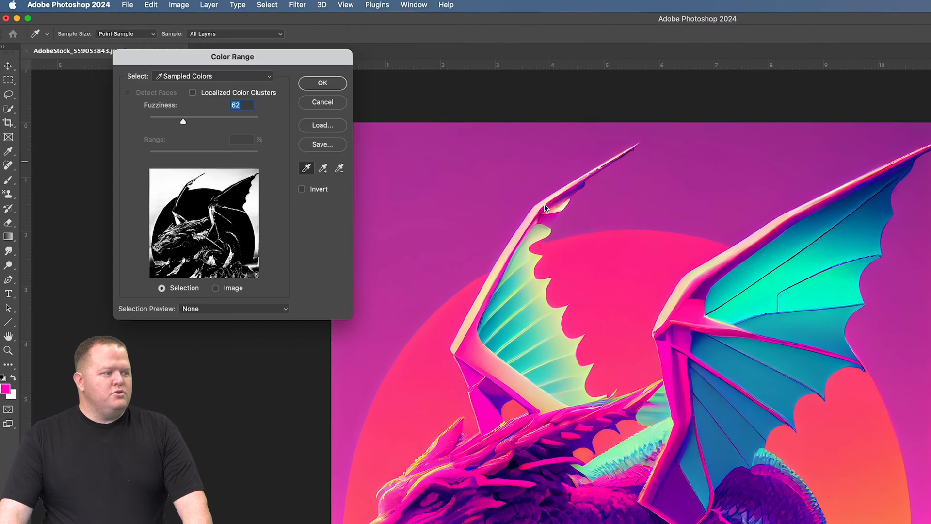
left_click(306, 168)
left_click(444, 174)
left_click(322, 169)
left_click(489, 421)
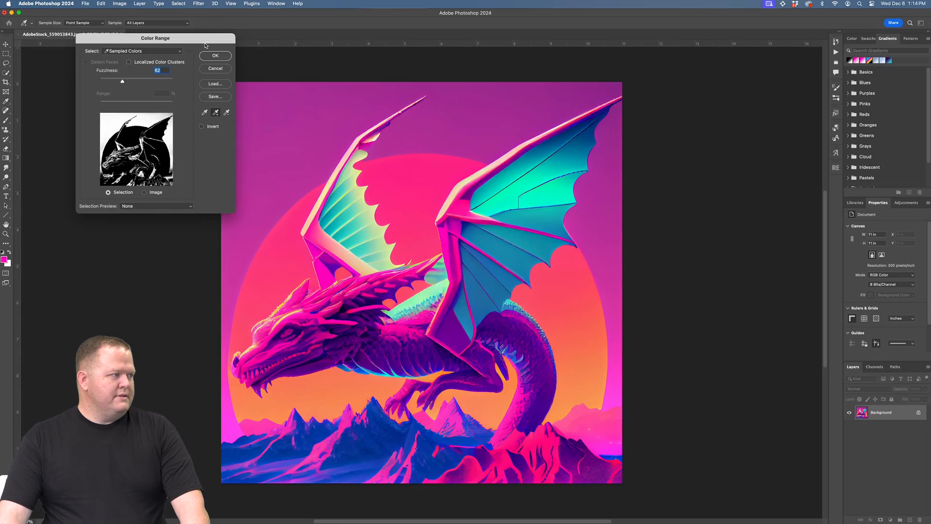
key("Return")
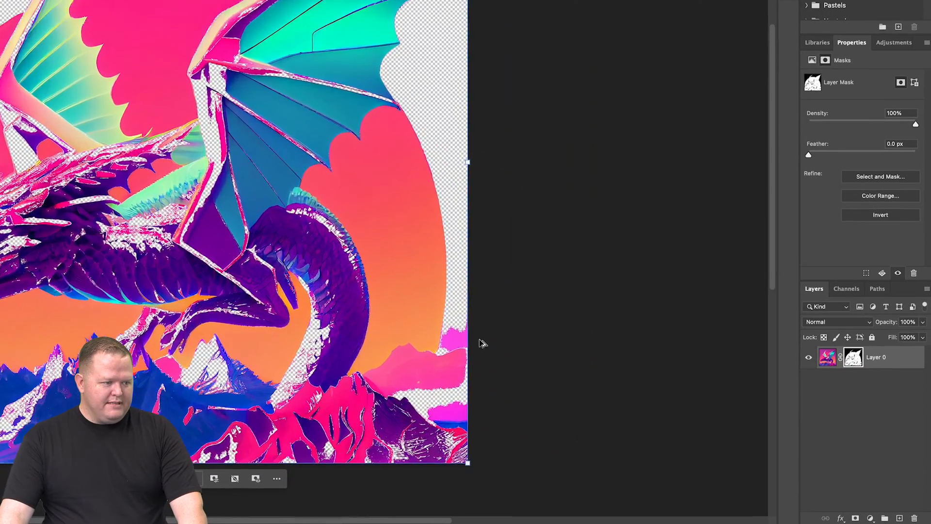
Inspect the edges and knocked-out areas of the masked dragon, and undo the layer mask
scroll(629, 403, "up", 5)
scroll(531, 361, "down", 5)
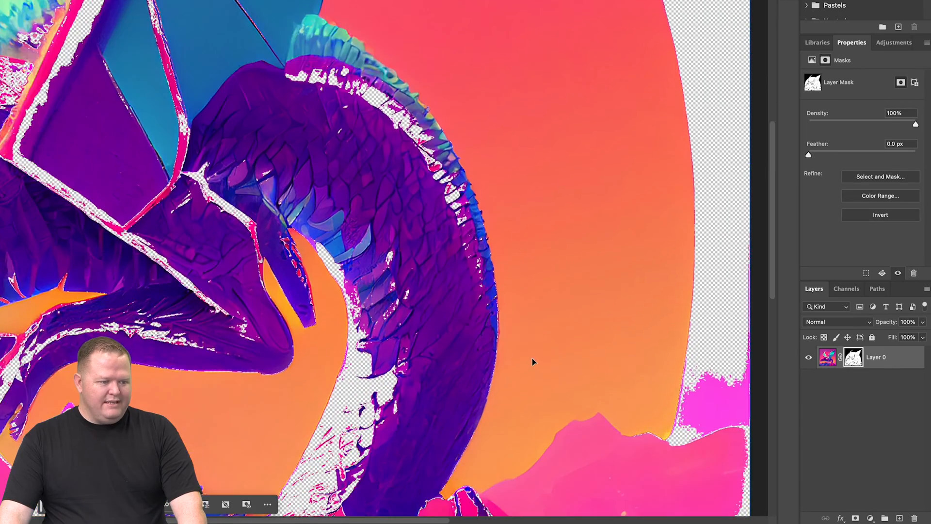
scroll(537, 353, "right", 3)
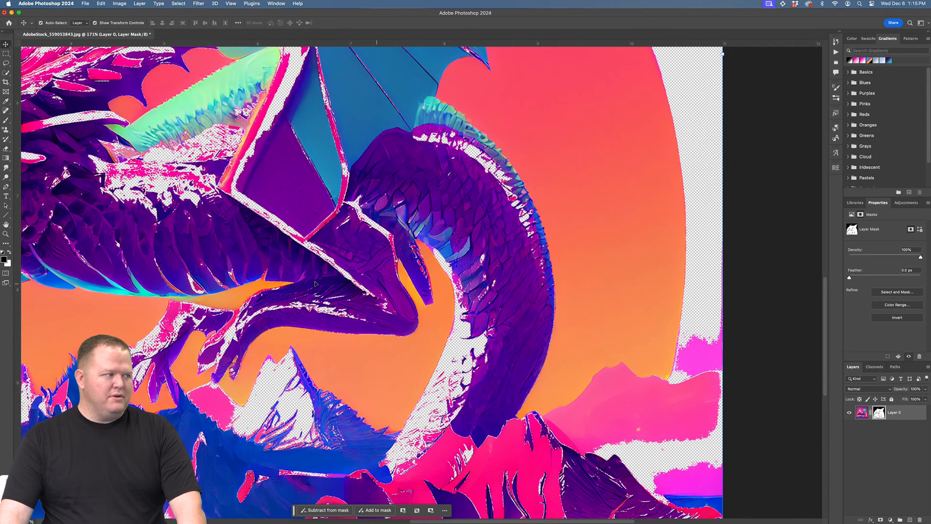
scroll(274, 288, "left", 4)
scroll(285, 304, "down", 5)
scroll(285, 304, "up", 2)
scroll(286, 305, "up", 1)
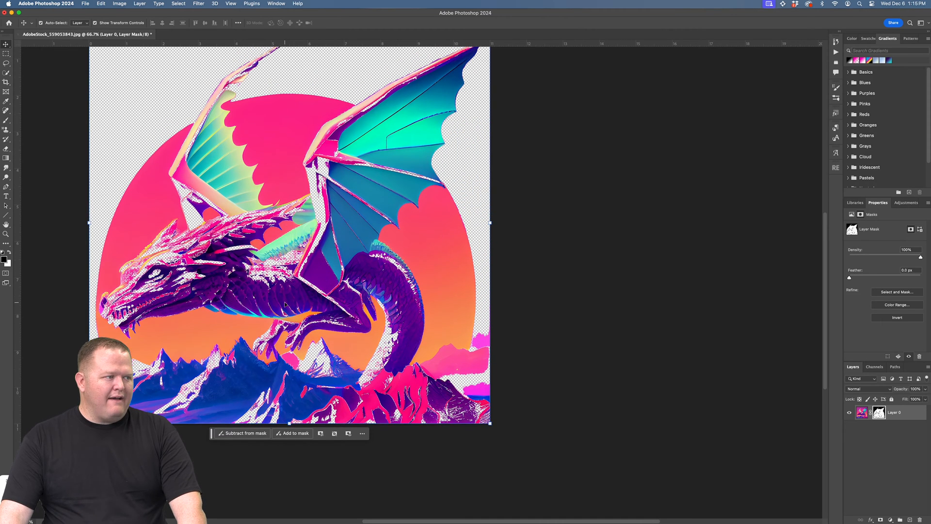
scroll(285, 304, "left", 5)
scroll(285, 304, "up", 3)
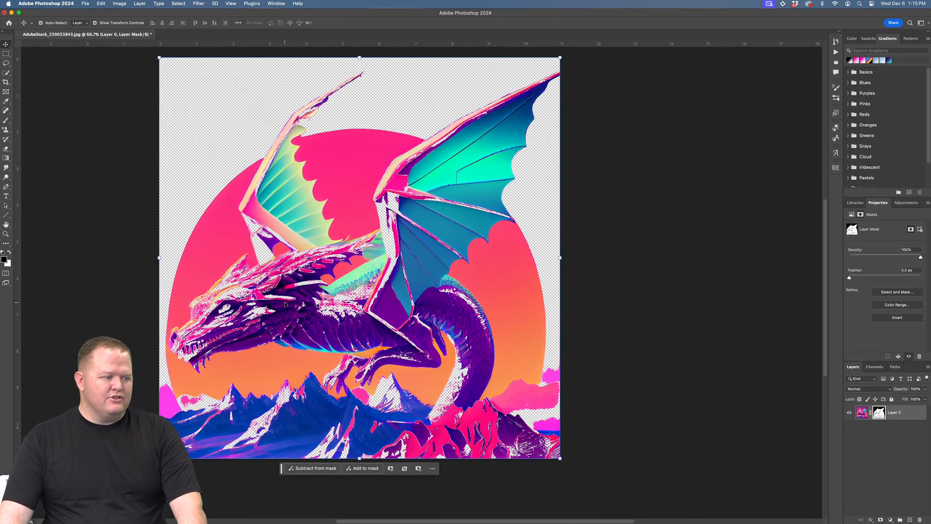
scroll(286, 304, "up", 3)
scroll(285, 304, "left", 2)
scroll(285, 304, "down", 1)
scroll(285, 304, "down", 1)
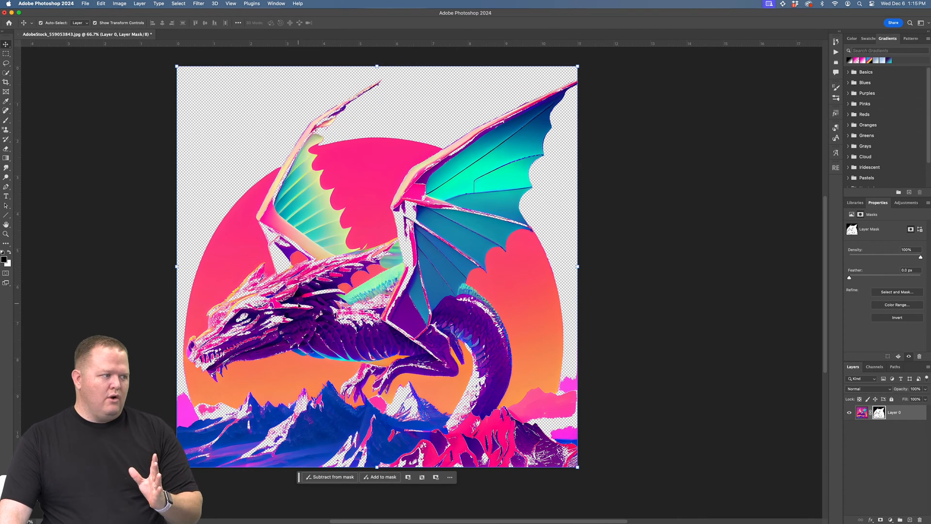
key("super+z")
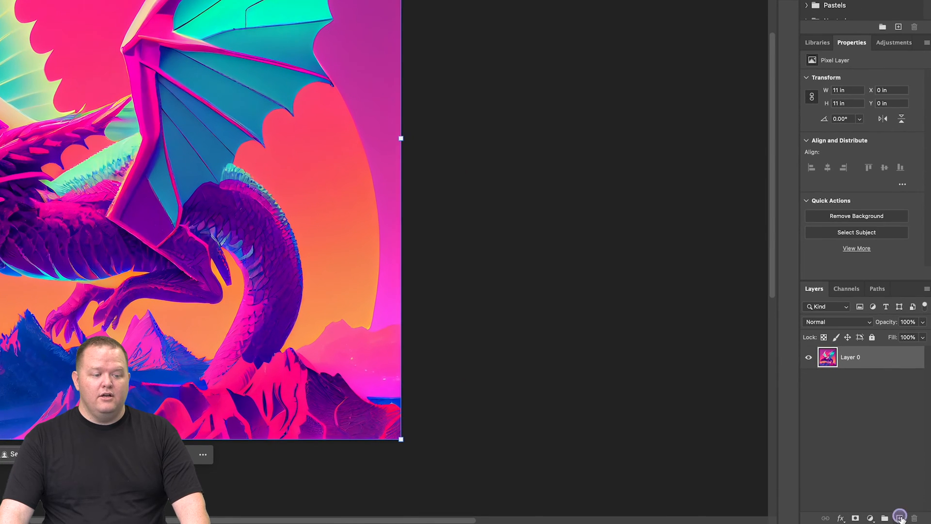
Add a new layer above the dragon and fill it with purple sampled from the artwork's upper background
left_click(910, 519)
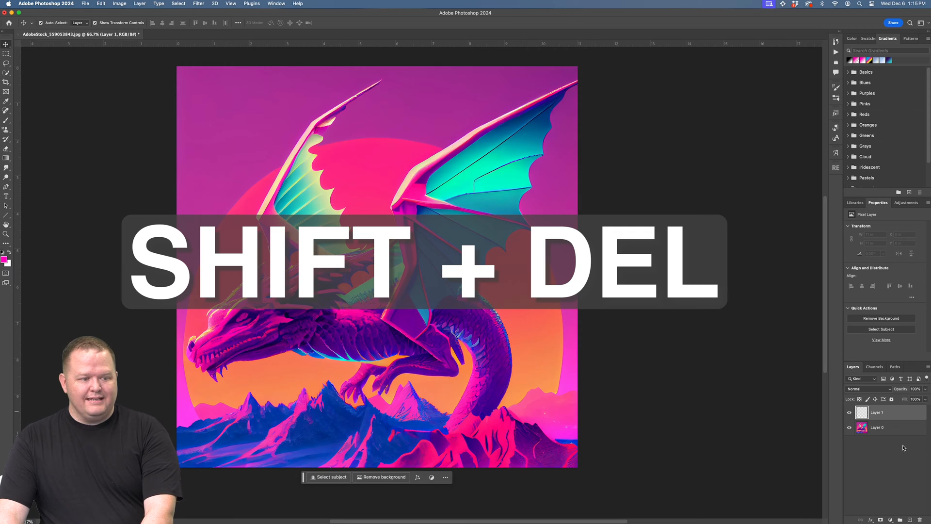
key("shift+Delete")
left_click_drag(158, 120, 696, 132)
left_click(661, 145)
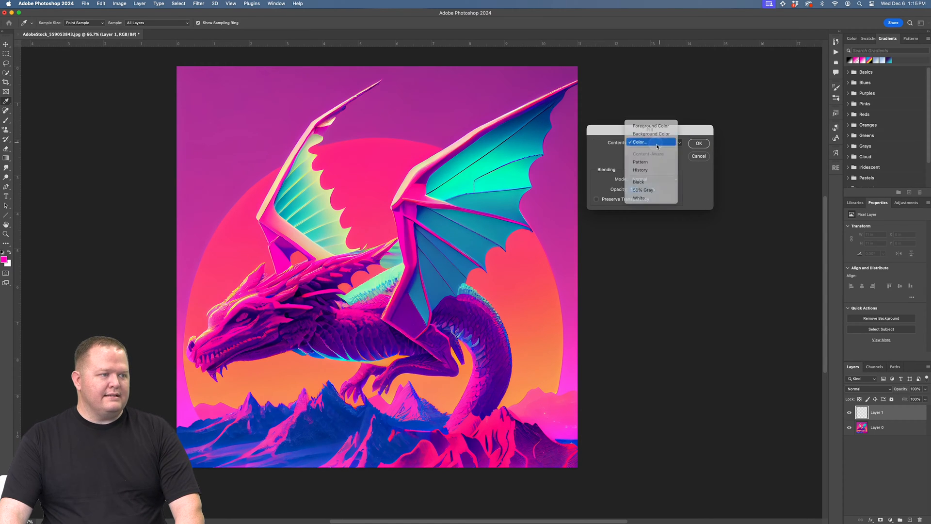
left_click(659, 143)
left_click(478, 90)
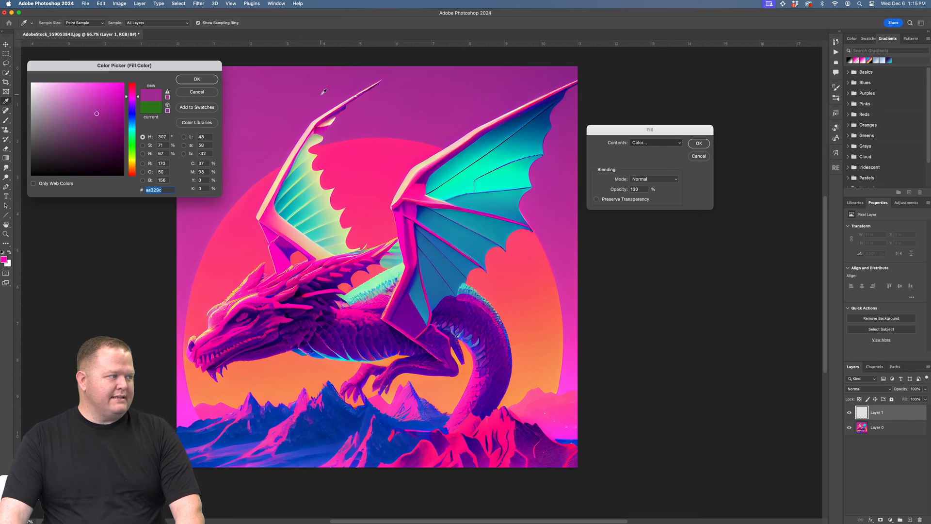
left_click(197, 79)
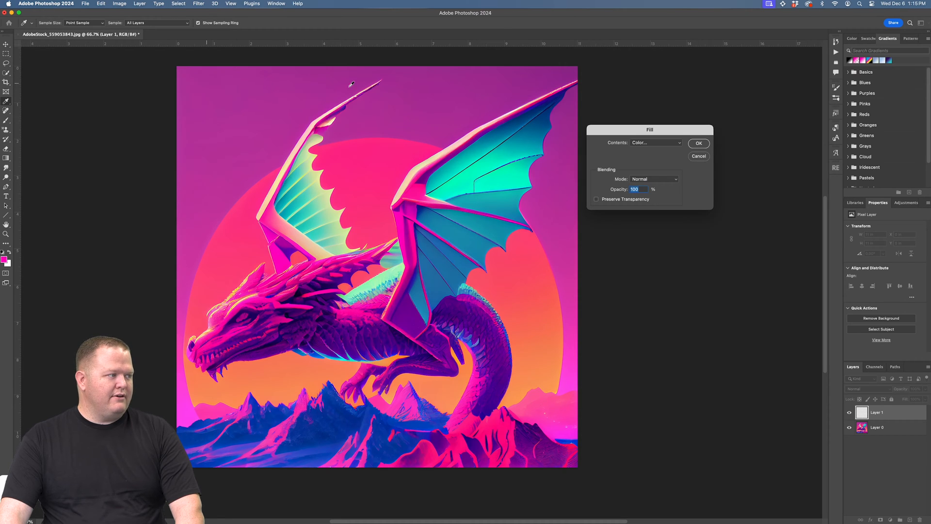
left_click(703, 145)
Duplicate Layer 0 and hide the original Layer 0
left_click(898, 431)
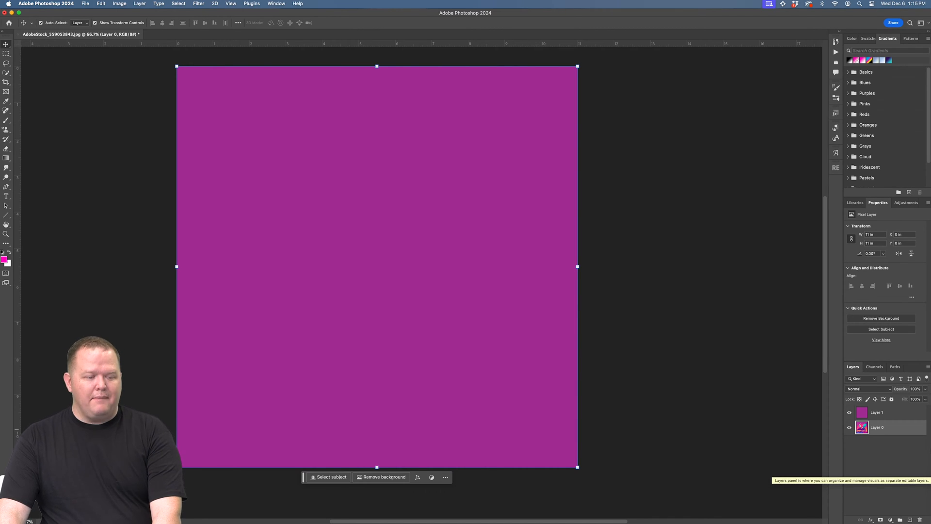
key("super+j")
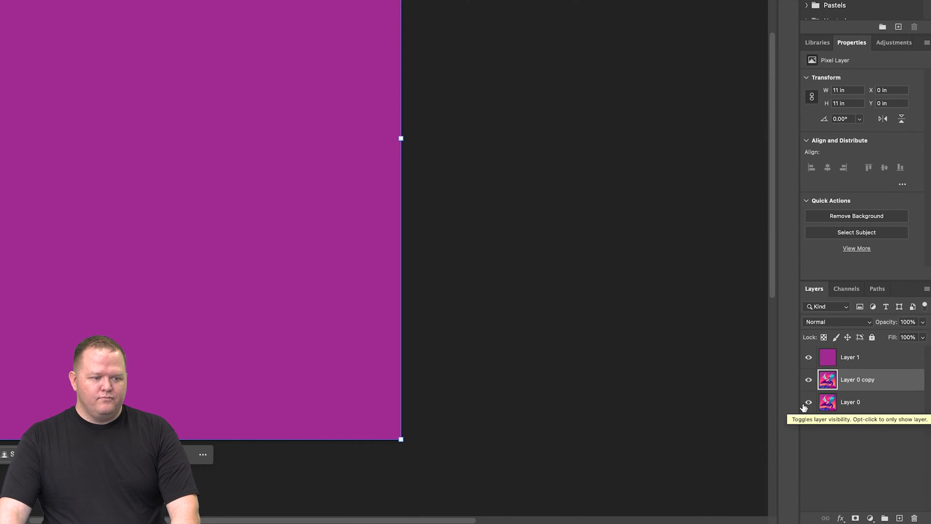
left_click(807, 402)
Set the purple Layer 1 to the Difference blend mode and merge it with Layer 0 copy
left_click(831, 358)
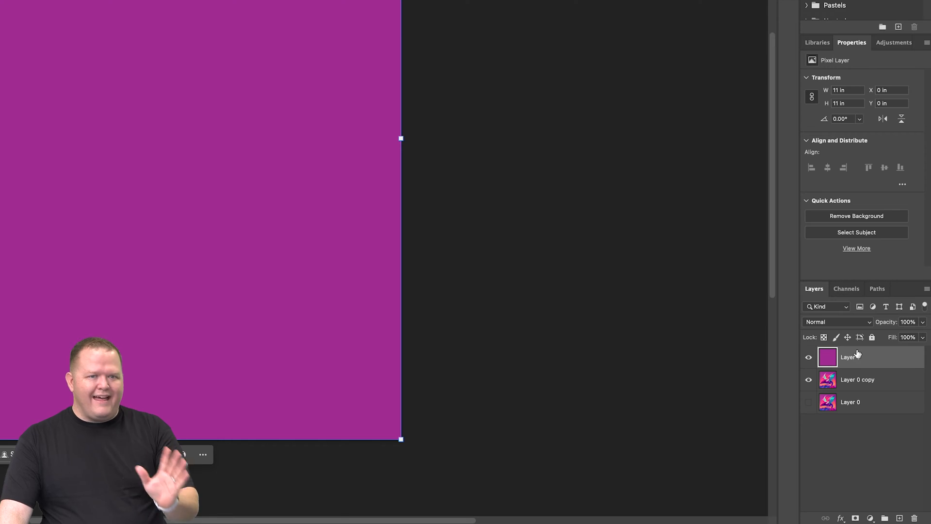
left_click(868, 321)
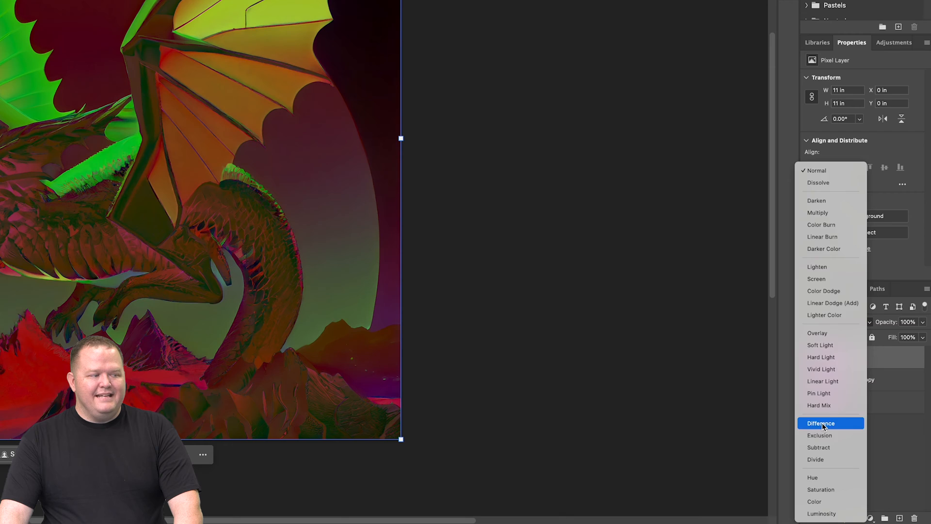
left_click(826, 423)
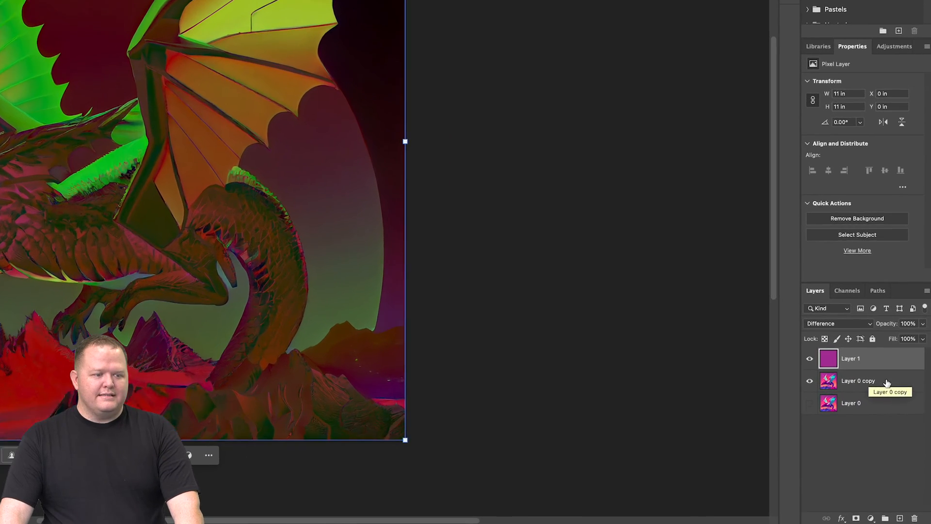
left_click(879, 401, "shift")
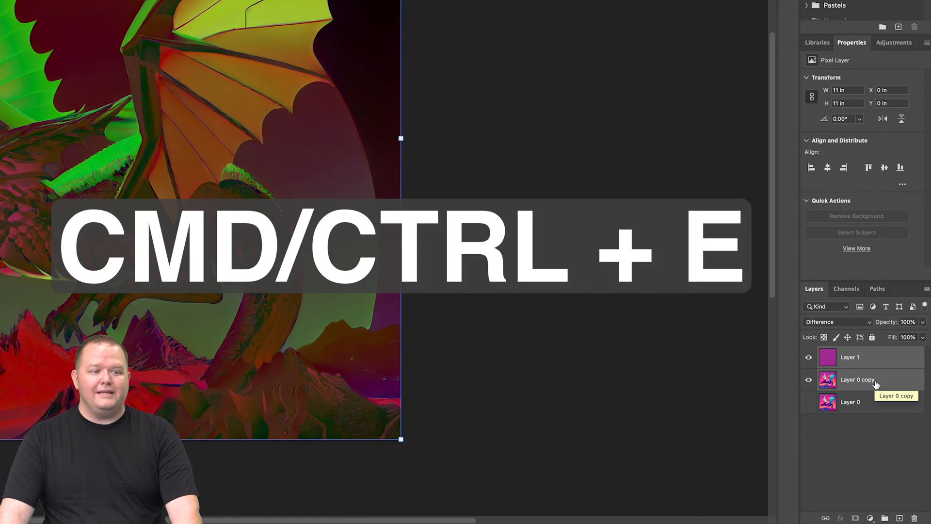
key("ctrl+e")
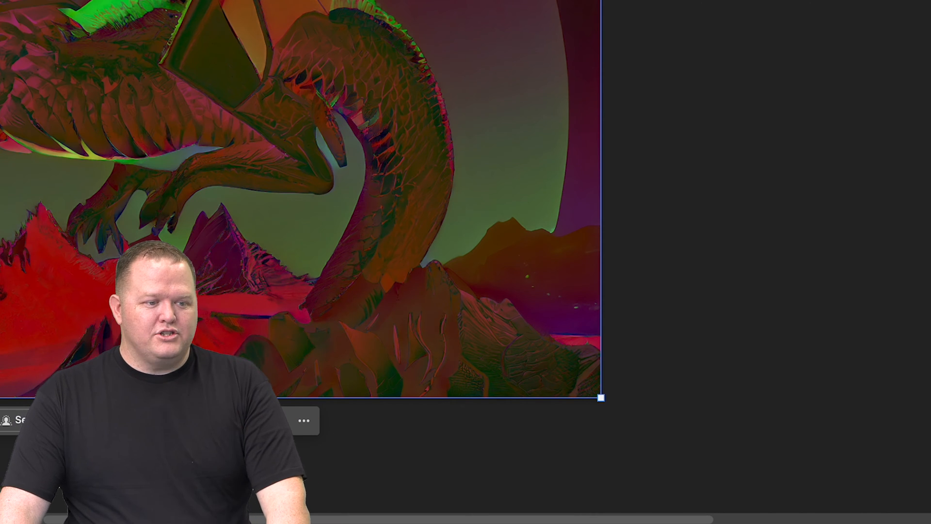
Duplicate the merged Layer 1 into a new document
right_click(868, 360)
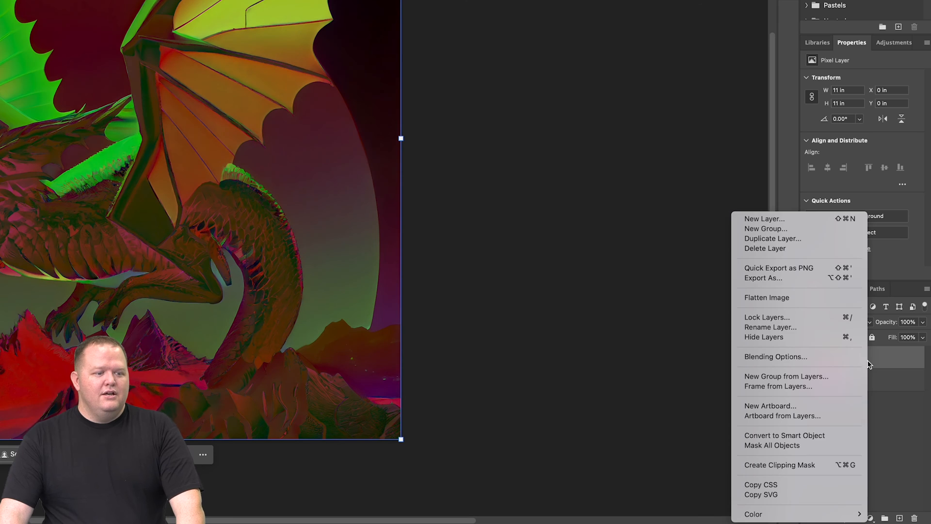
left_click(813, 239)
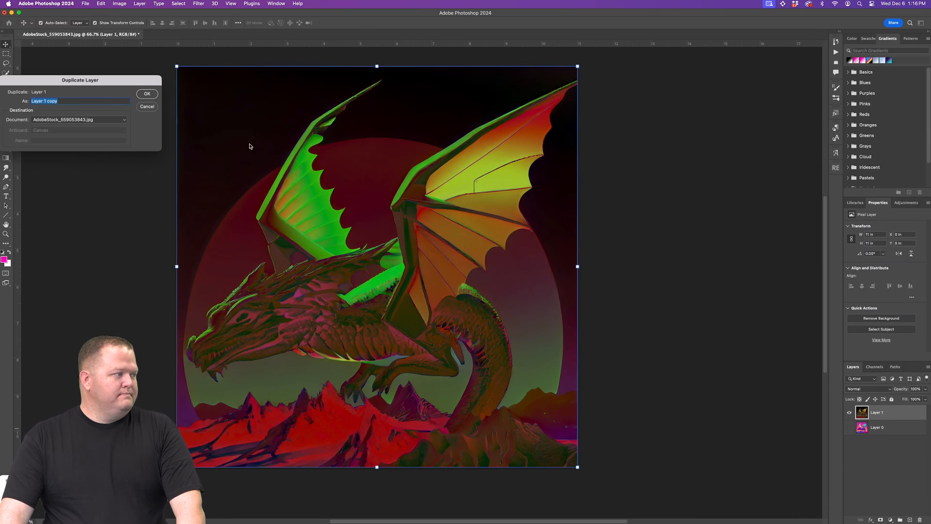
left_click(548, 133)
left_click(551, 141)
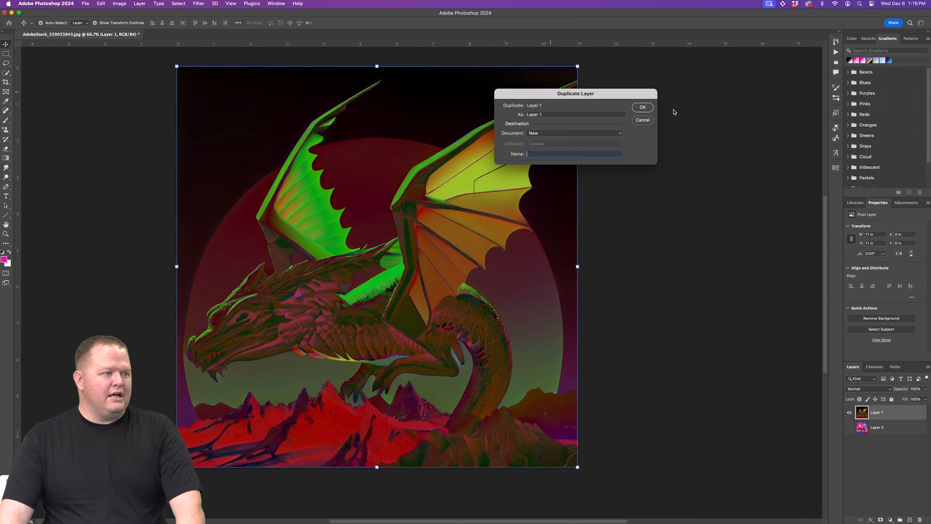
left_click(642, 108)
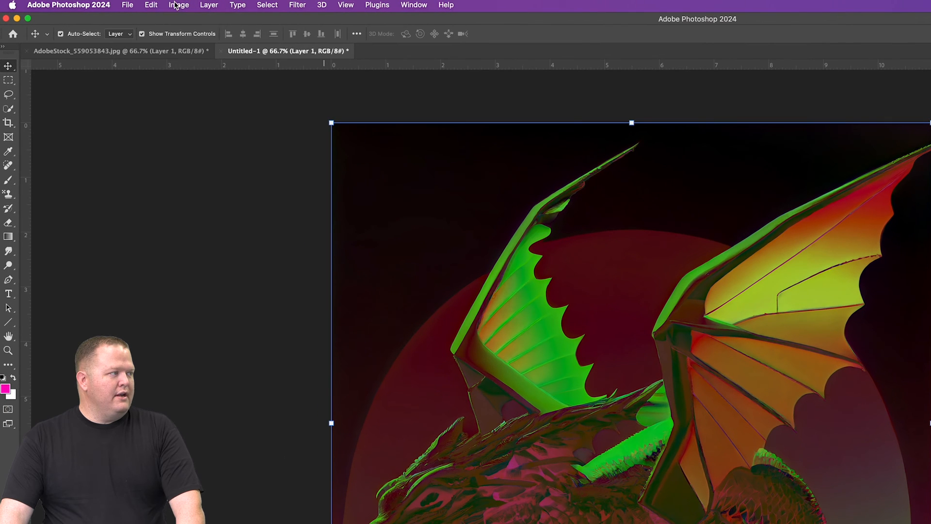
Convert the new document to Grayscale mode
left_click(120, 4)
mouse_move(123, 14)
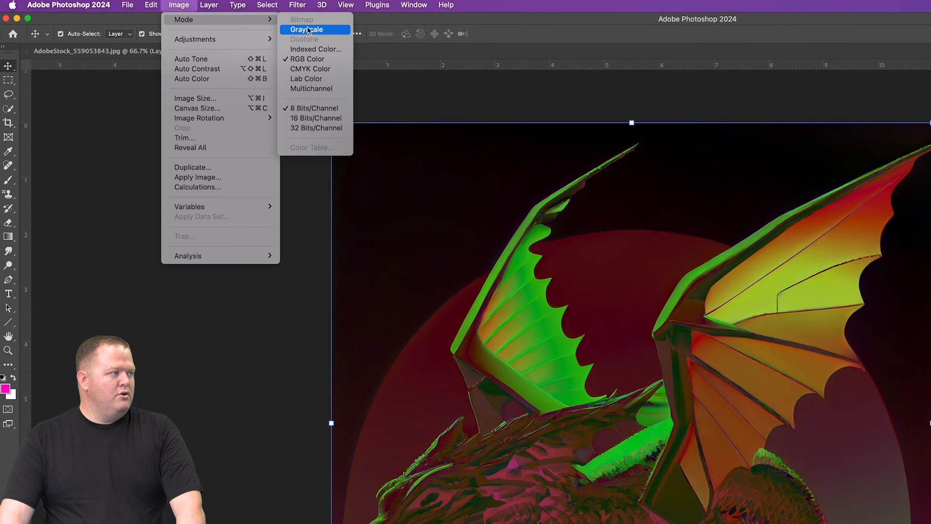
left_click(306, 29)
Apply Levels to the grayscale dragon with the black input at 23 and the white input at 38
left_click(215, 5)
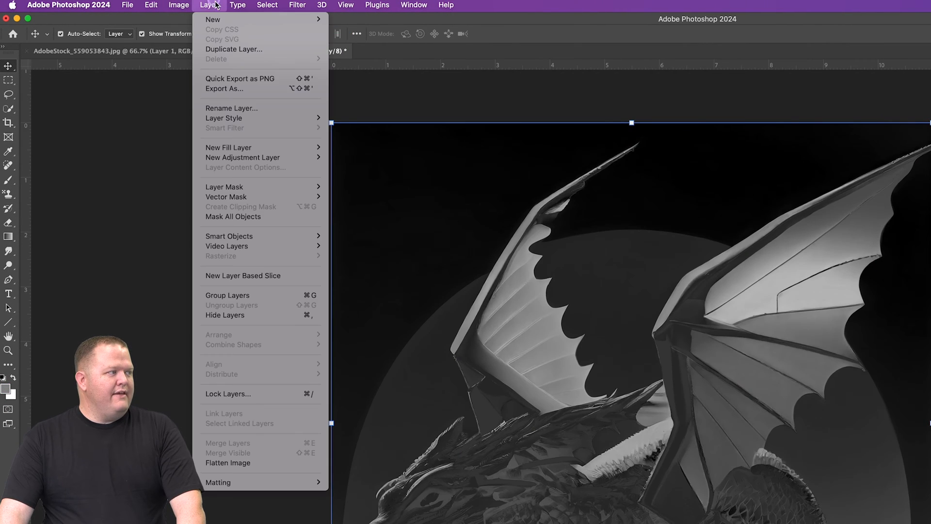
mouse_move(182, 6)
mouse_move(195, 42)
left_click(301, 49)
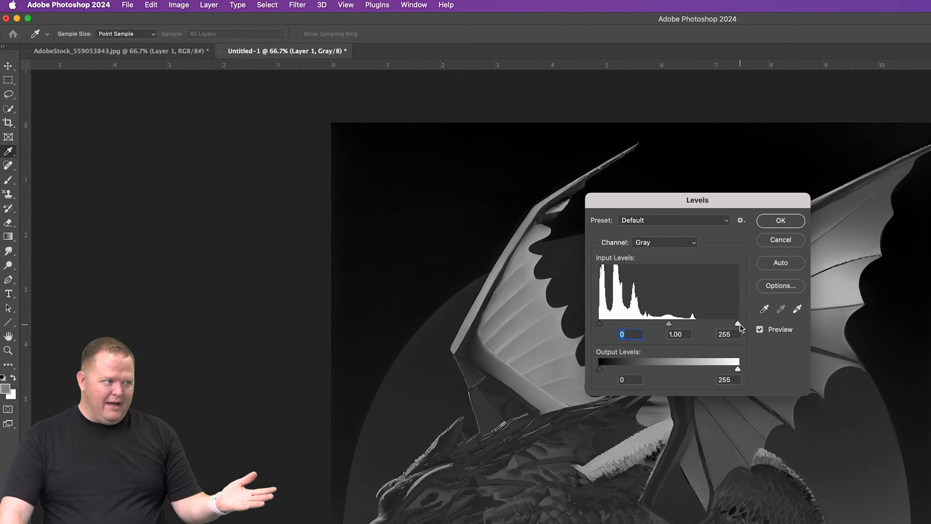
left_click_drag(738, 323, 668, 322)
left_click_drag(663, 199, 930, 178)
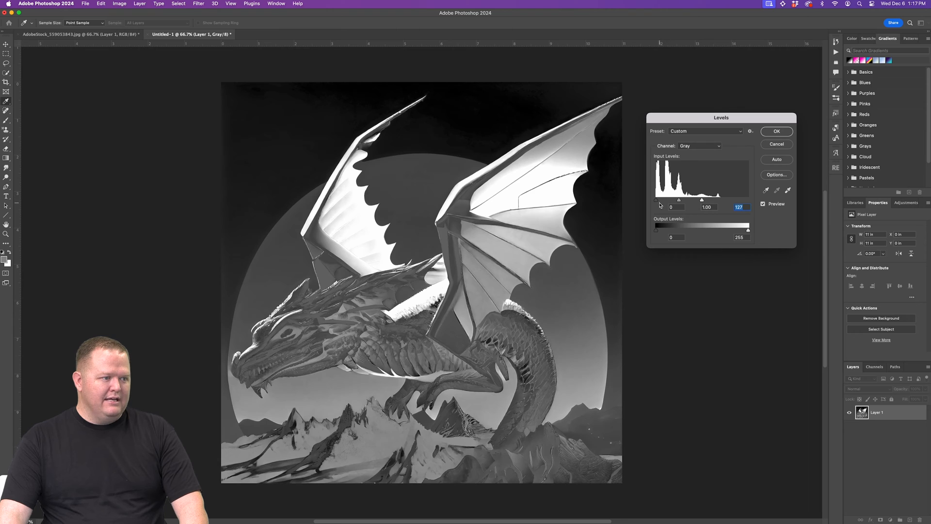
left_click_drag(657, 202, 659, 203)
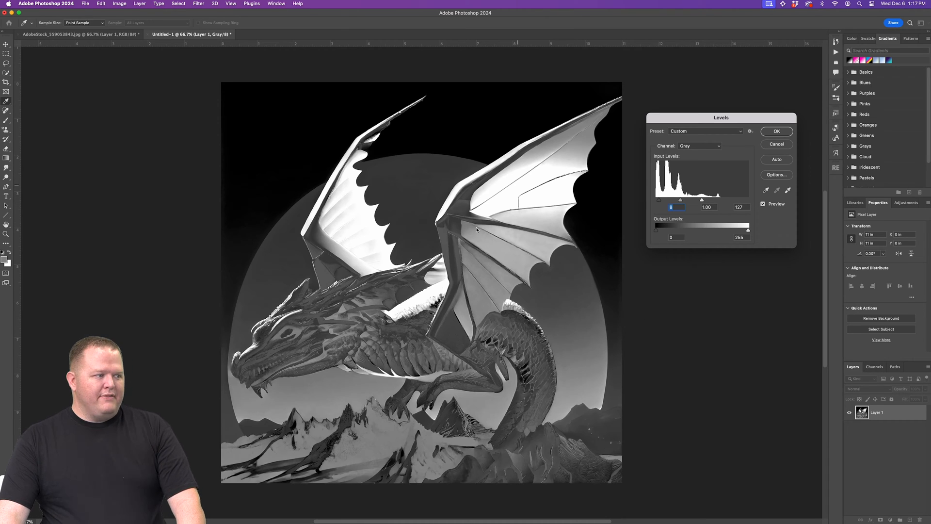
left_click_drag(702, 200, 669, 203)
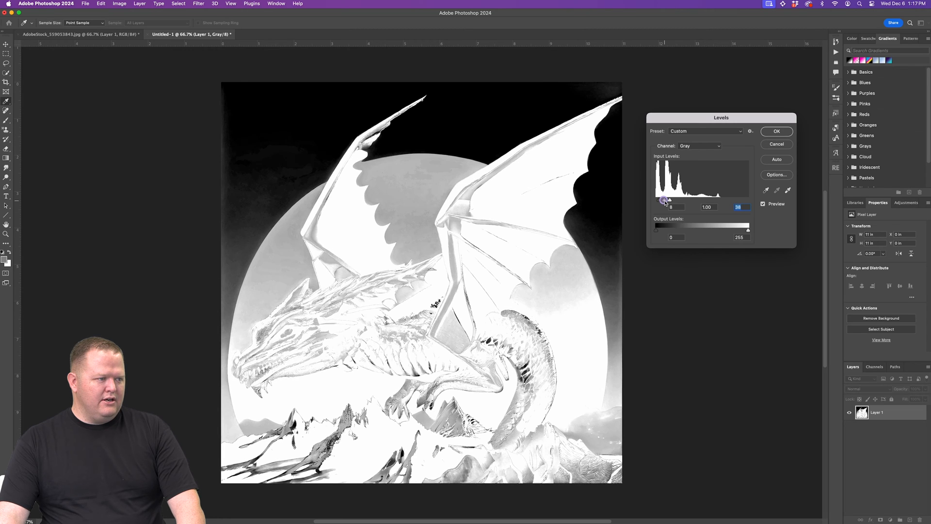
left_click_drag(658, 202, 665, 202)
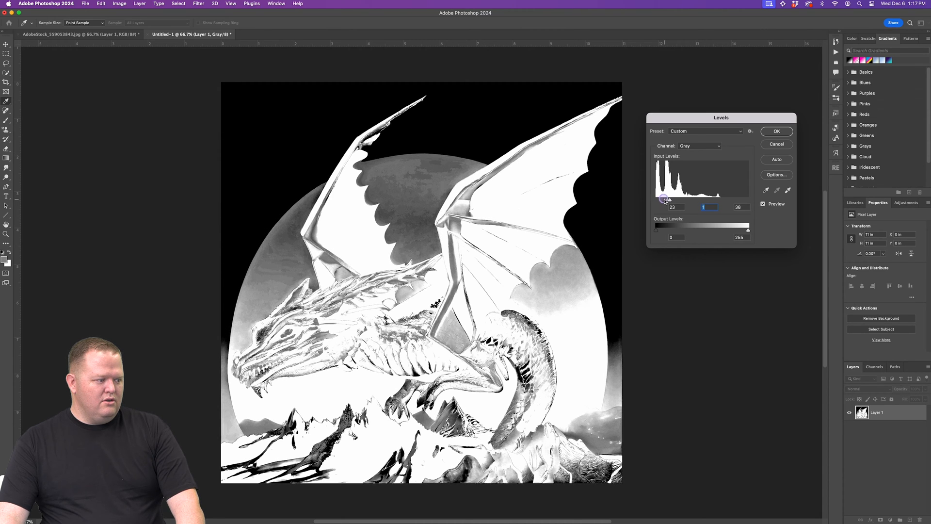
left_click(776, 131)
key("v")
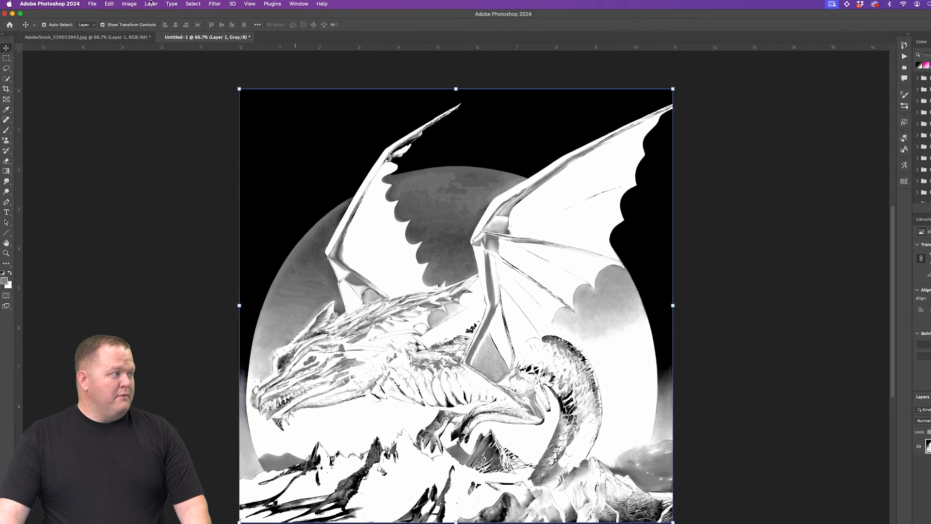
Convert the grayscale document to a 300 pixels/inch Bitmap using a round Halftone Screen at 35 lines/inch and 22 degrees
left_click(119, 3)
mouse_move(194, 20)
left_click(307, 20)
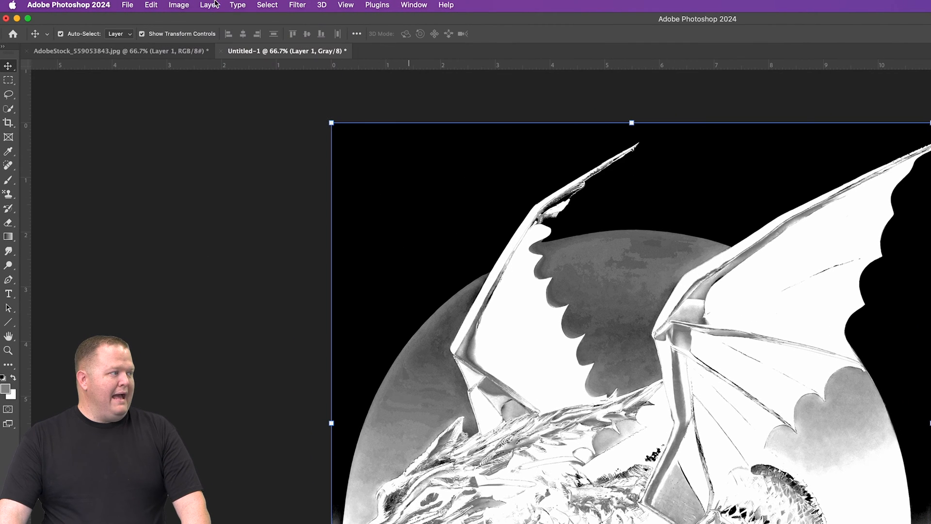
left_click(730, 263)
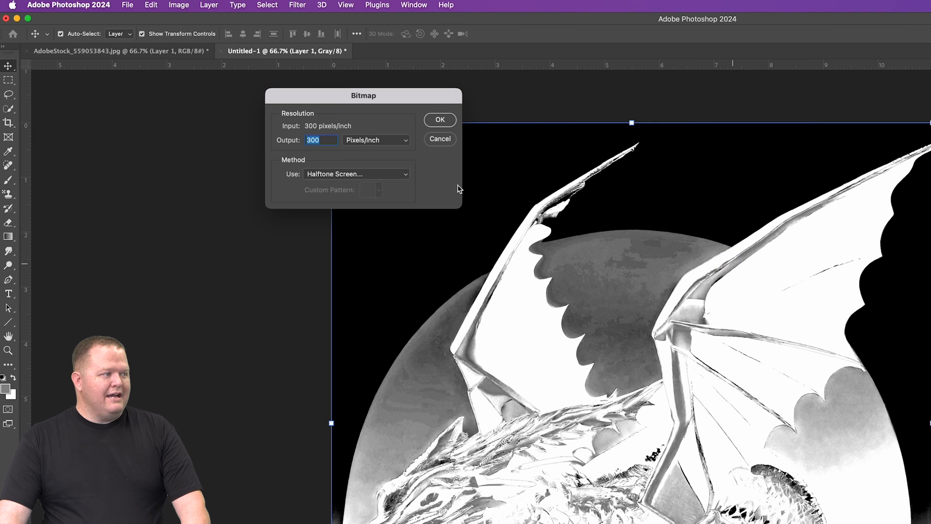
left_click(446, 120)
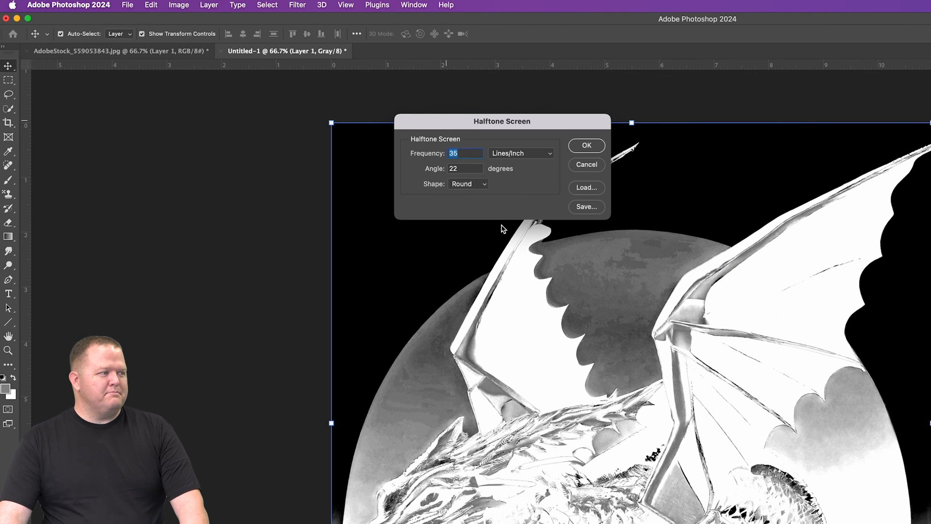
left_click(592, 149)
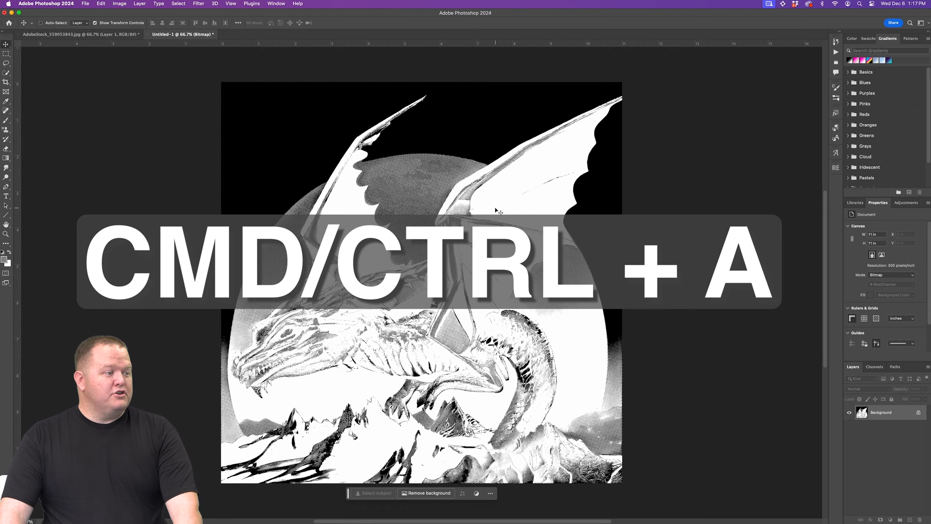
Copy the entire halftone bitmap, then return to the dragon artwork, hide Layer 1 and show and select Layer 0
key("super+a")
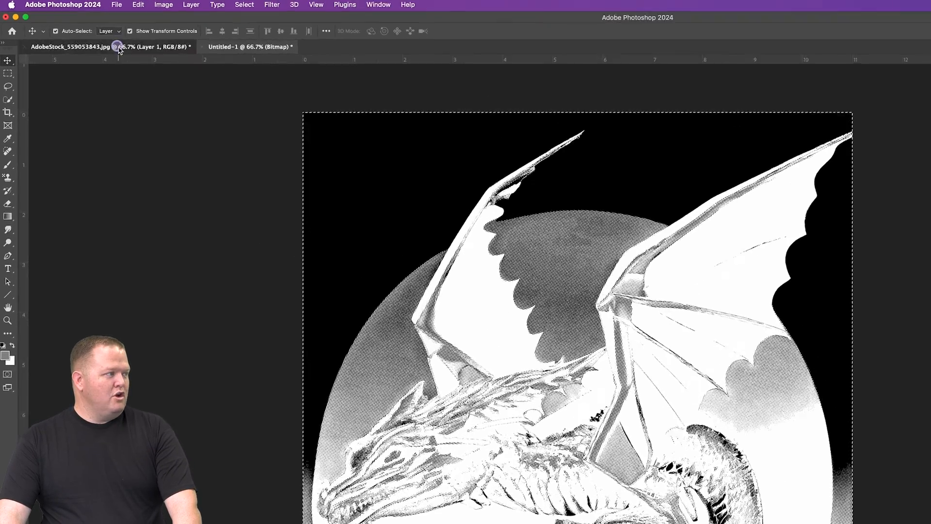
left_click(86, 34)
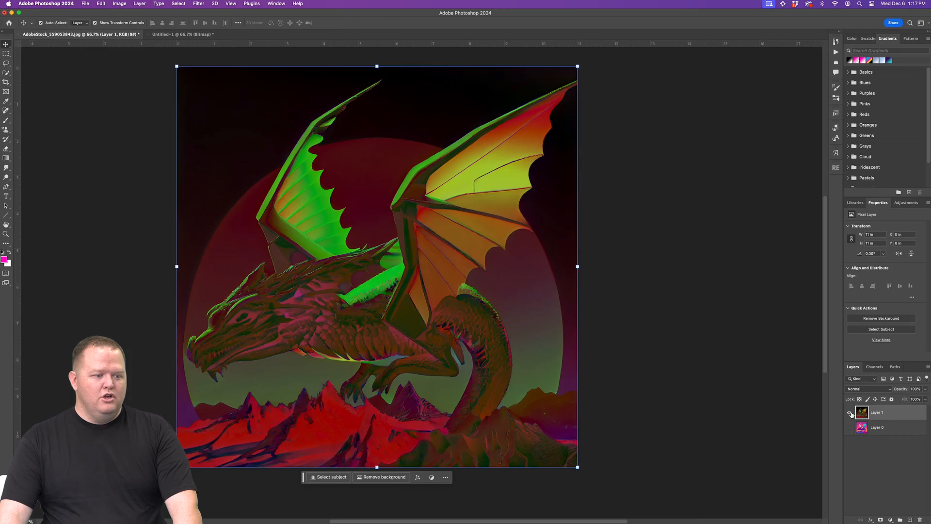
left_click(851, 412)
left_click(851, 427)
left_click(888, 428)
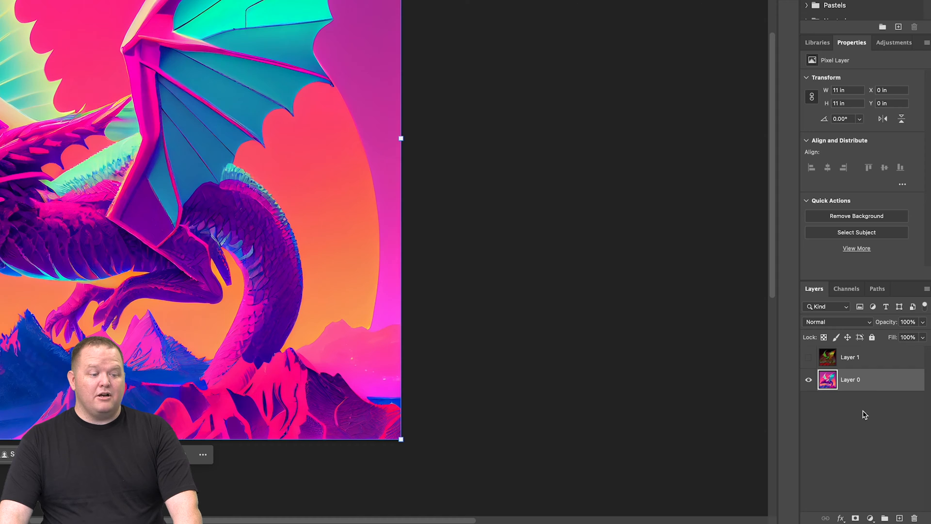
Add a layer mask to Layer 0, paste the halftone bitmap into the mask, and return to the normal image view
left_click(856, 518)
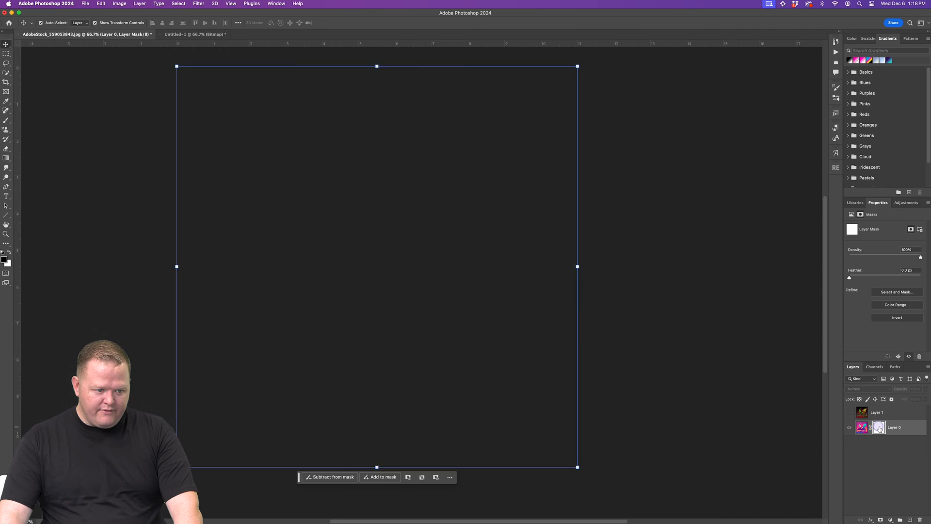
left_click(853, 380, "alt")
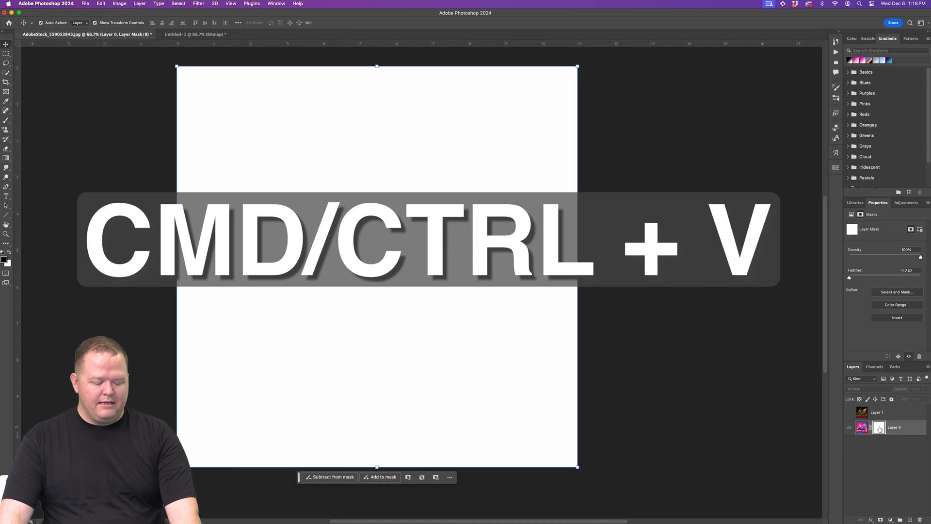
key("super+v")
left_click(879, 428, "alt")
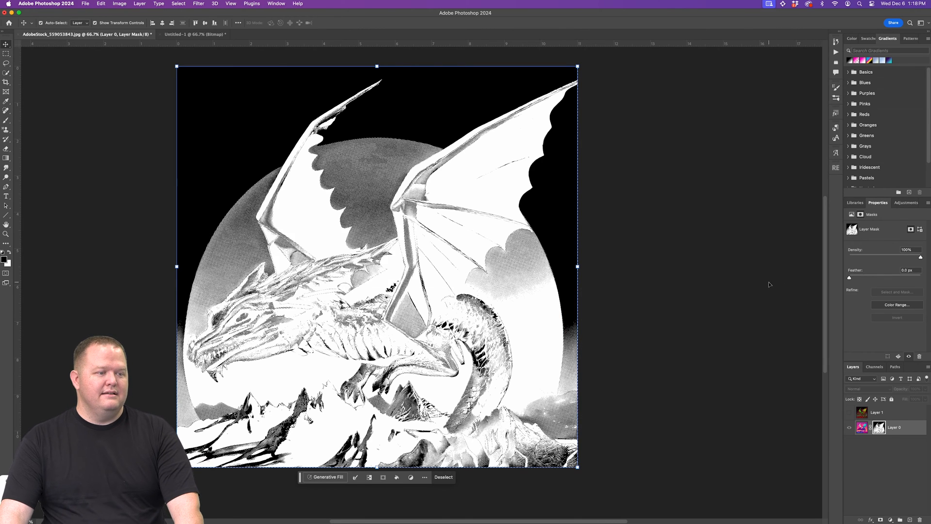
left_click(767, 282)
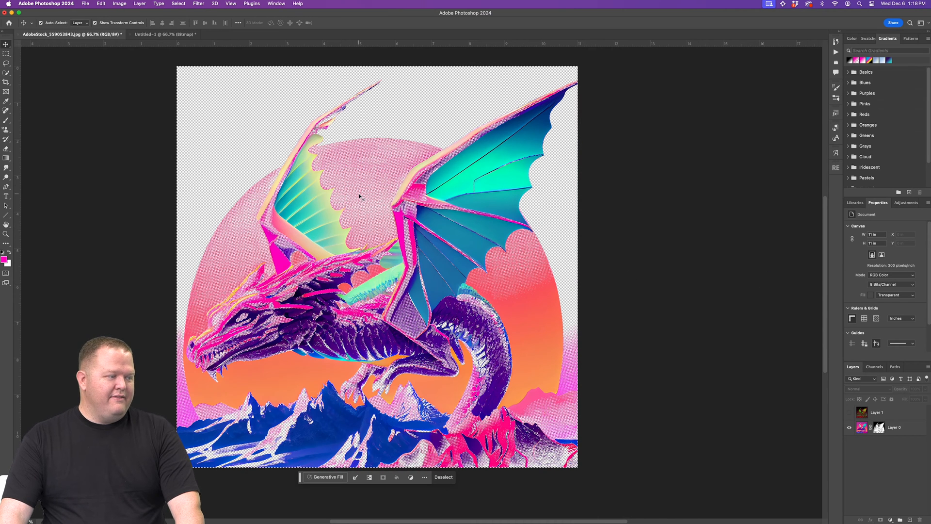
Add a new layer to the dragon artwork and fill it with the purple background color at 100% opacity
scroll(359, 196, "up", 5)
scroll(412, 300, "down", 8)
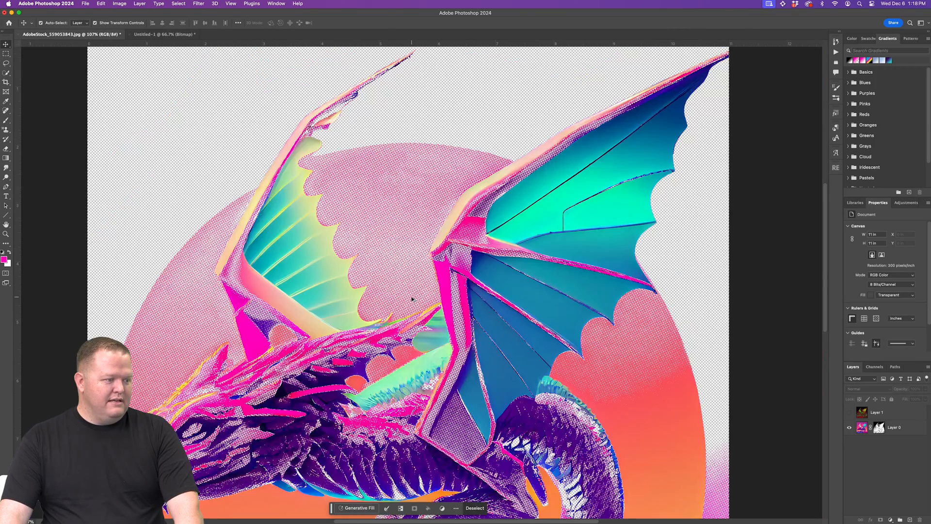
scroll(407, 298, "up", 3)
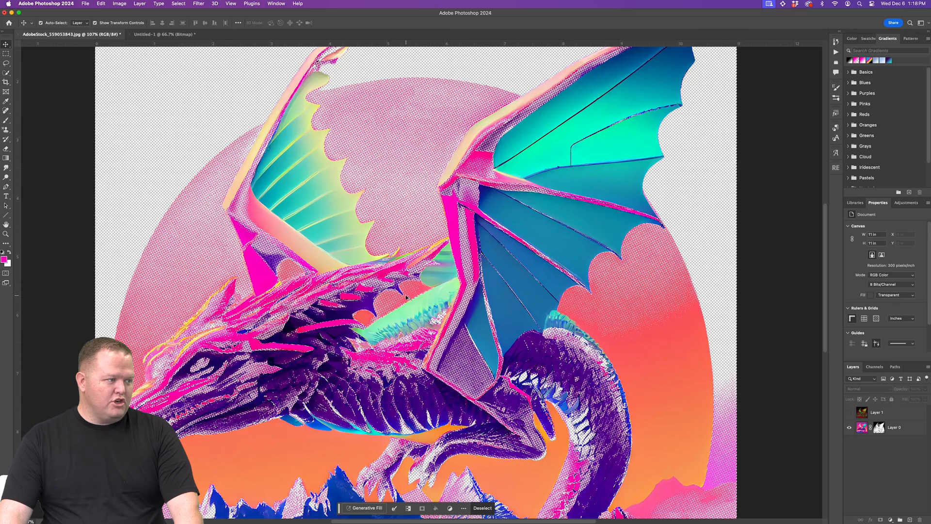
scroll(406, 298, "down", 2)
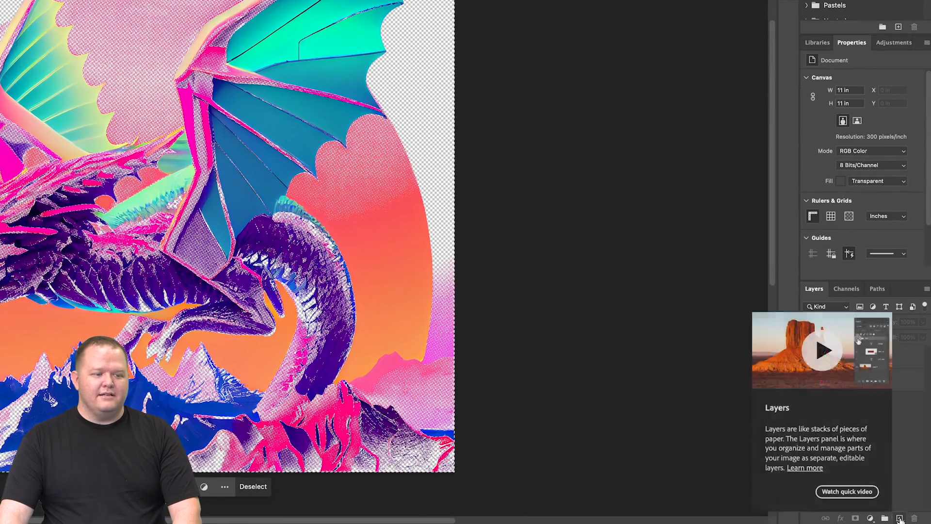
left_click(909, 519)
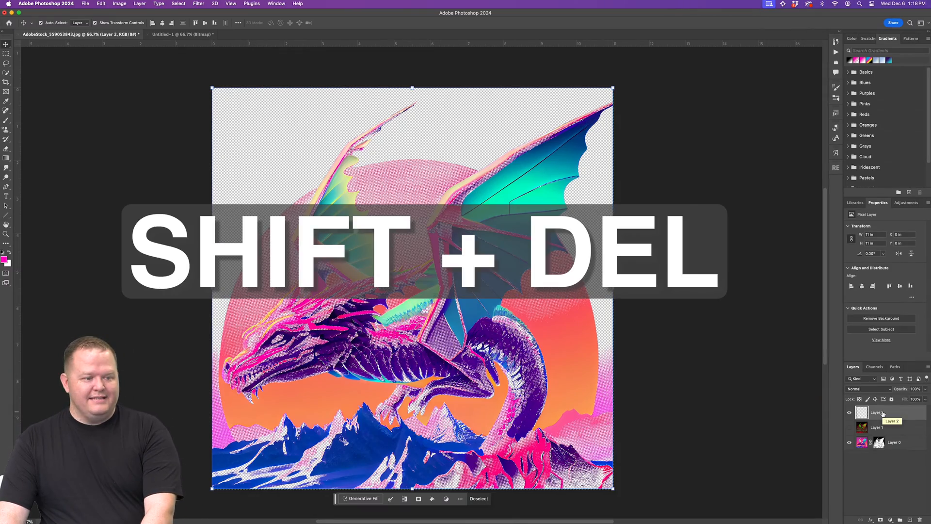
key("shift+BackSpace")
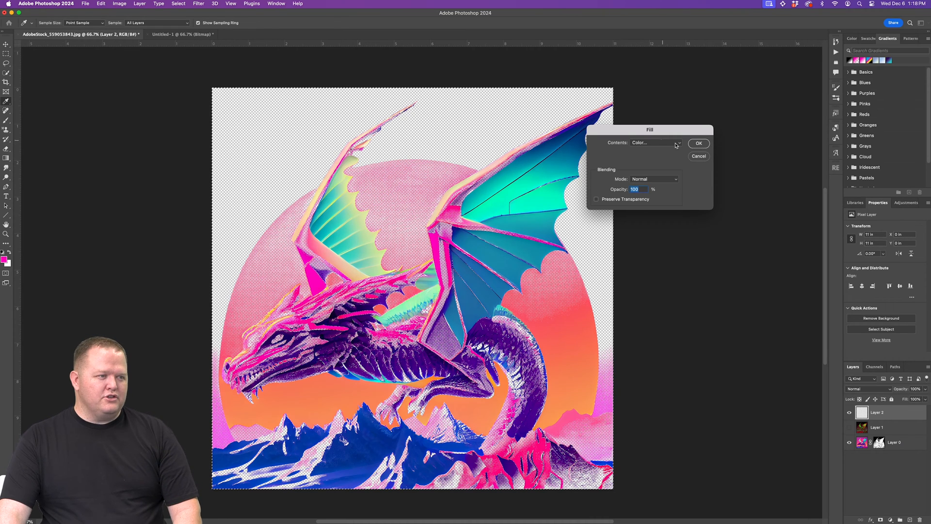
left_click(699, 144)
key("v")
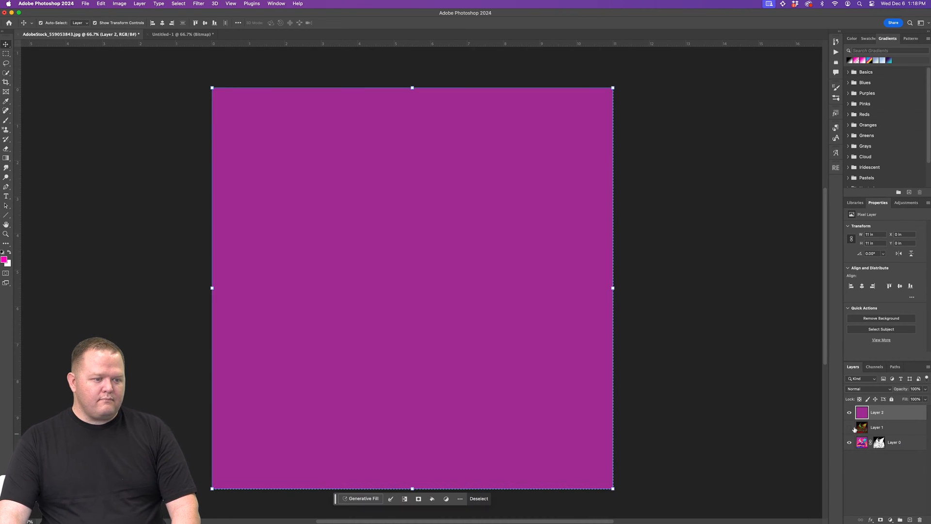
Move the purple Layer 2 beneath Layer 0, hide it, and examine the halftone dots around the dragon's tail
left_click_drag(876, 413, 876, 449)
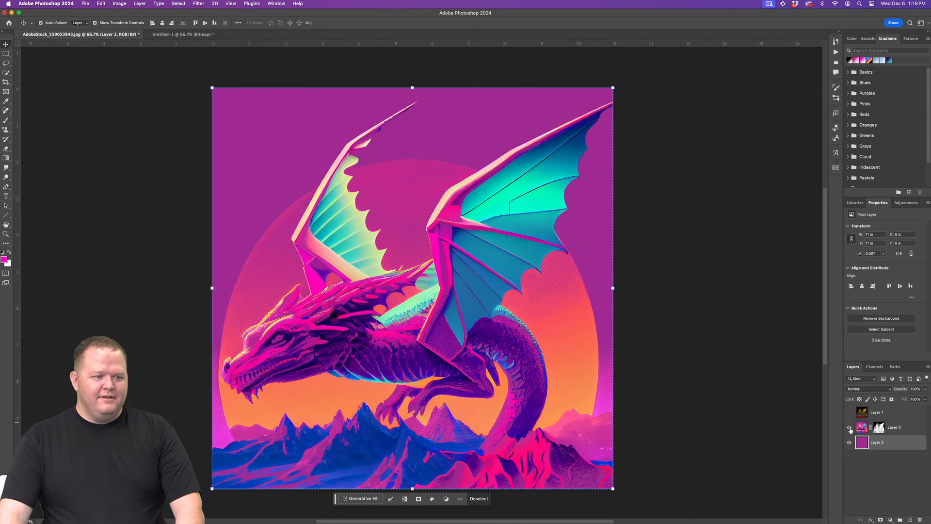
left_click(849, 443)
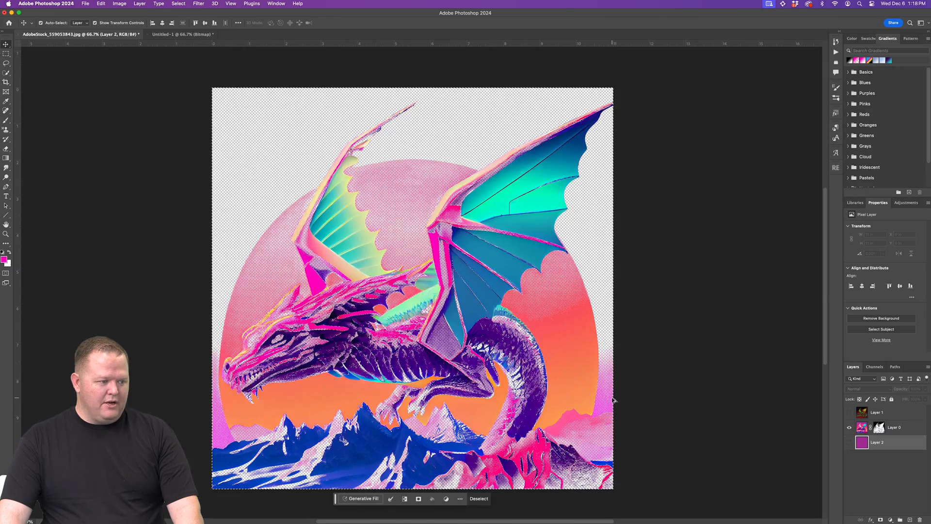
scroll(613, 400, "up", 5)
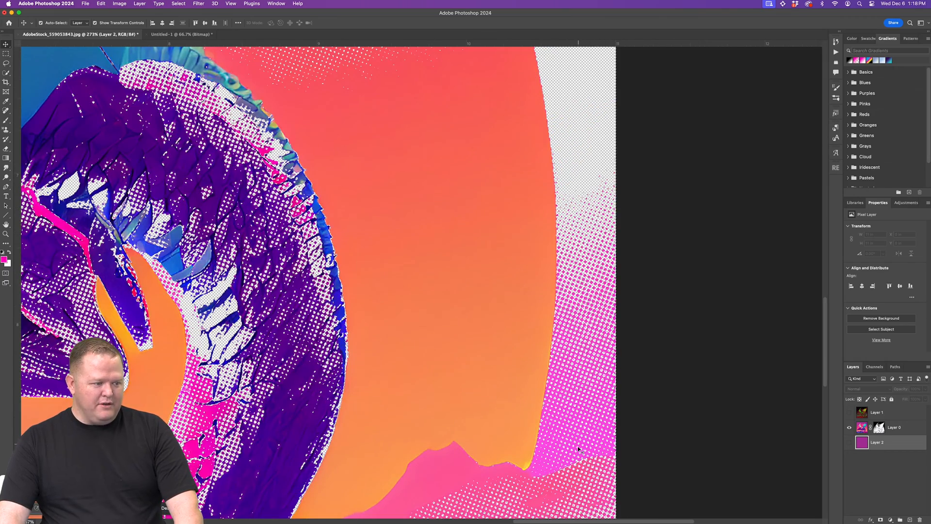
scroll(352, 316, "up", 4)
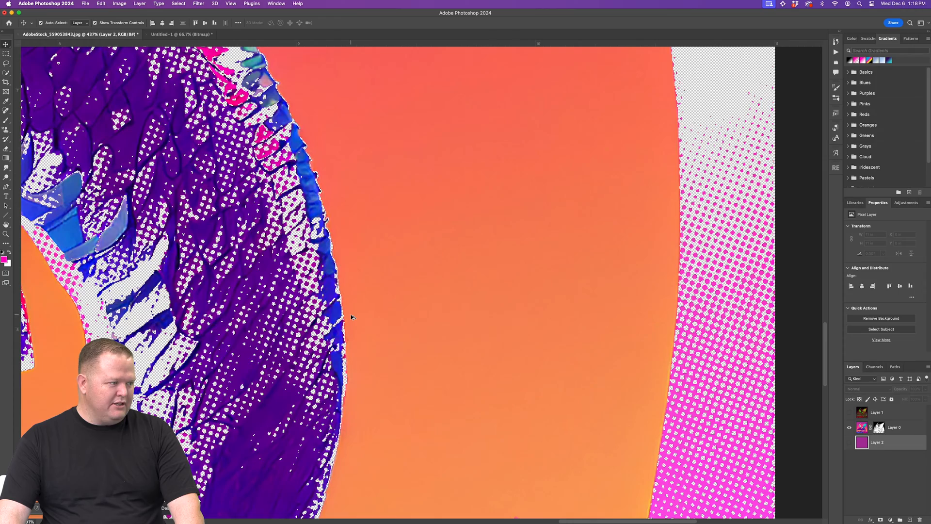
scroll(224, 313, "down", 4)
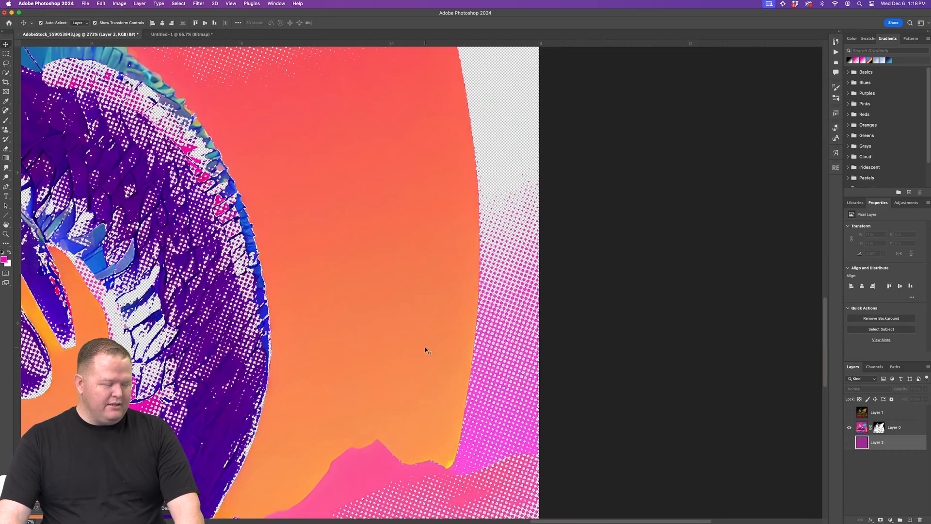
scroll(426, 349, "left", 2)
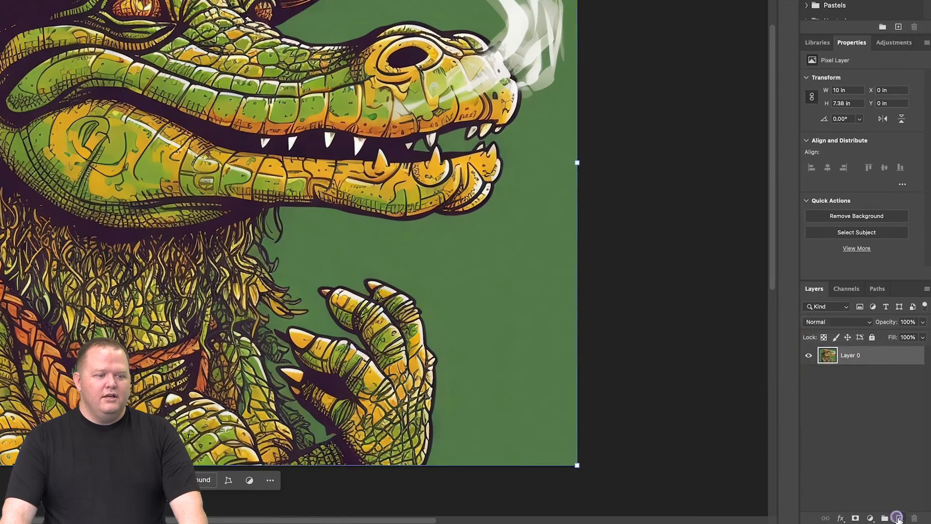
Add a new layer to the crocodile artwork and fill it with the green sampled from the background
left_click(910, 519)
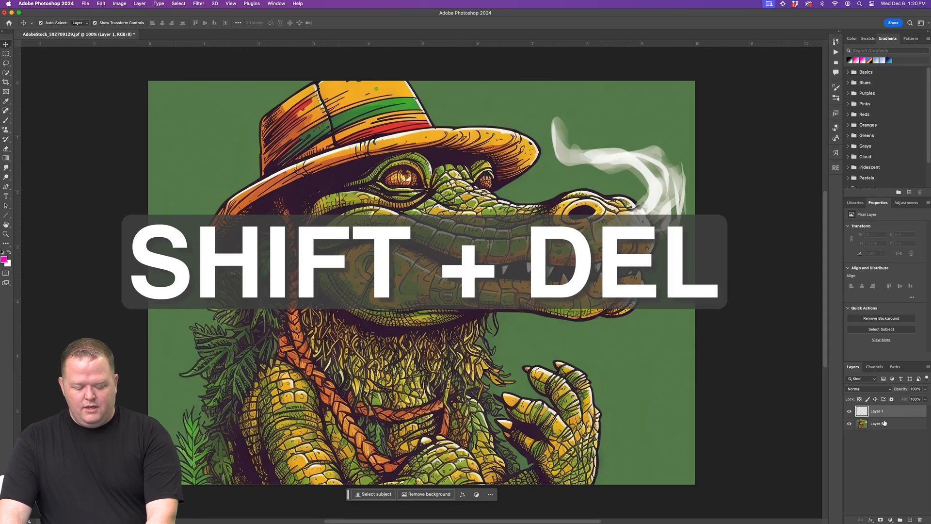
key("shift+Delete")
left_click(643, 146)
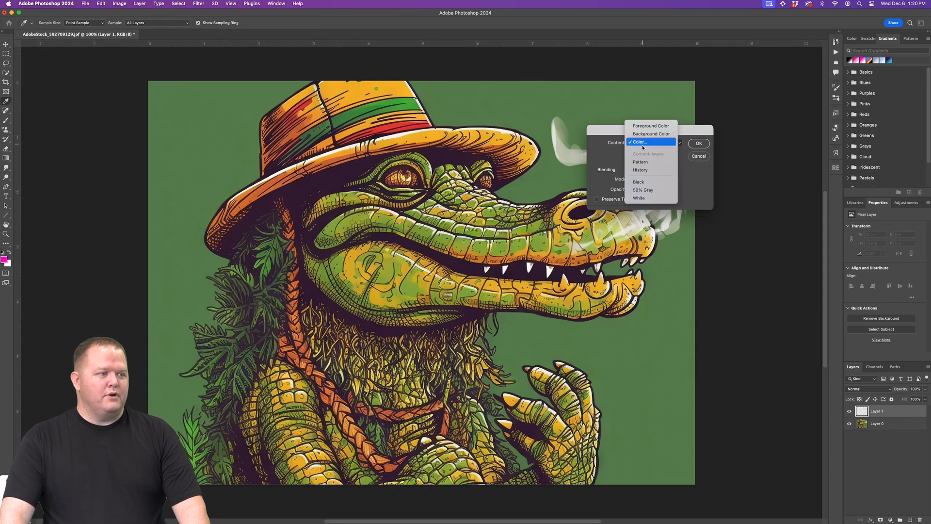
left_click(643, 144)
left_click(585, 87)
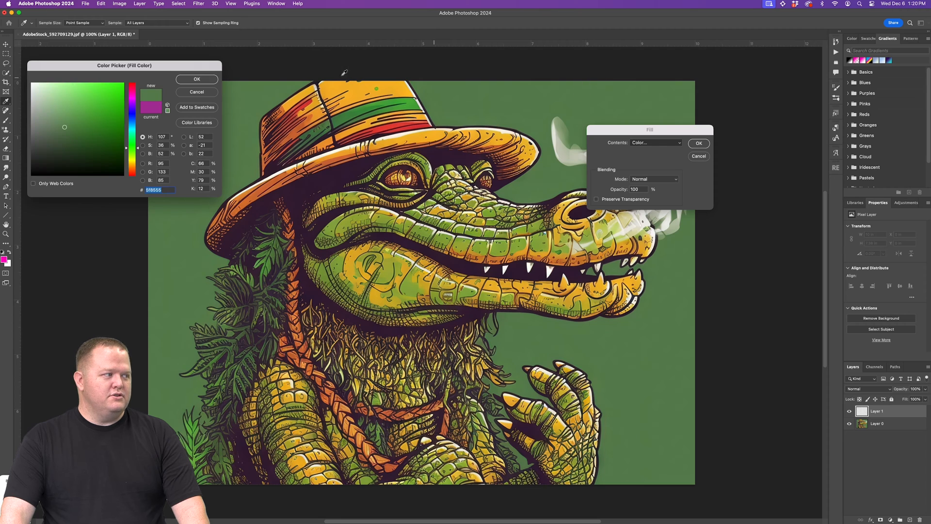
left_click(206, 80)
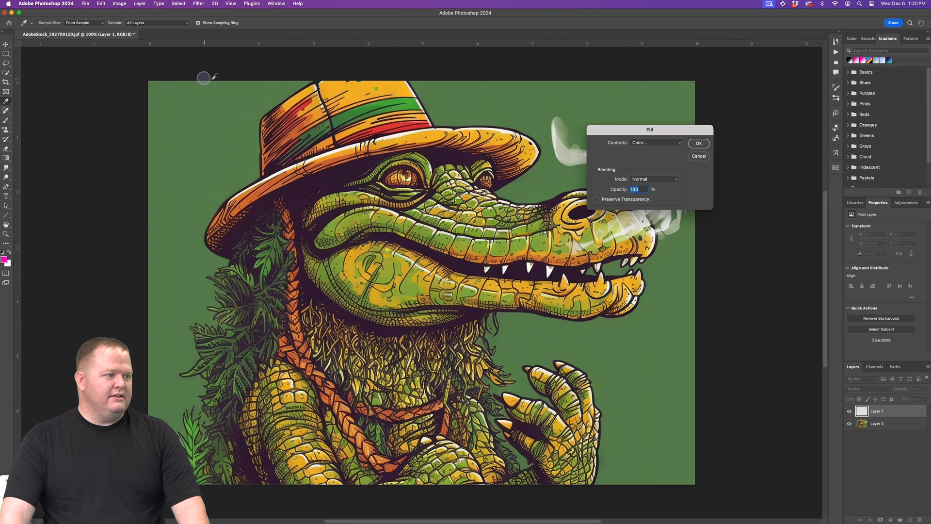
left_click(698, 144)
key("v")
Duplicate the crocodile's Layer 0 and hide the original
left_click(881, 424)
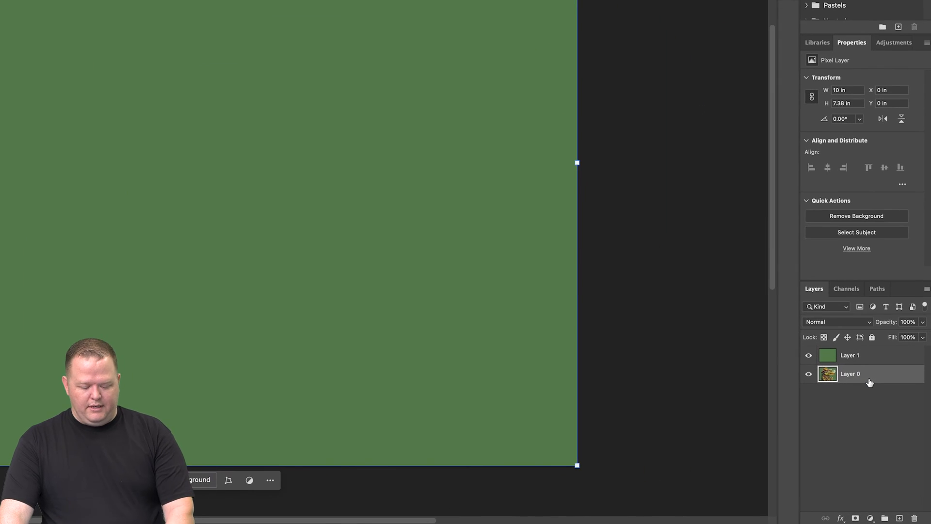
key("ctrl+j")
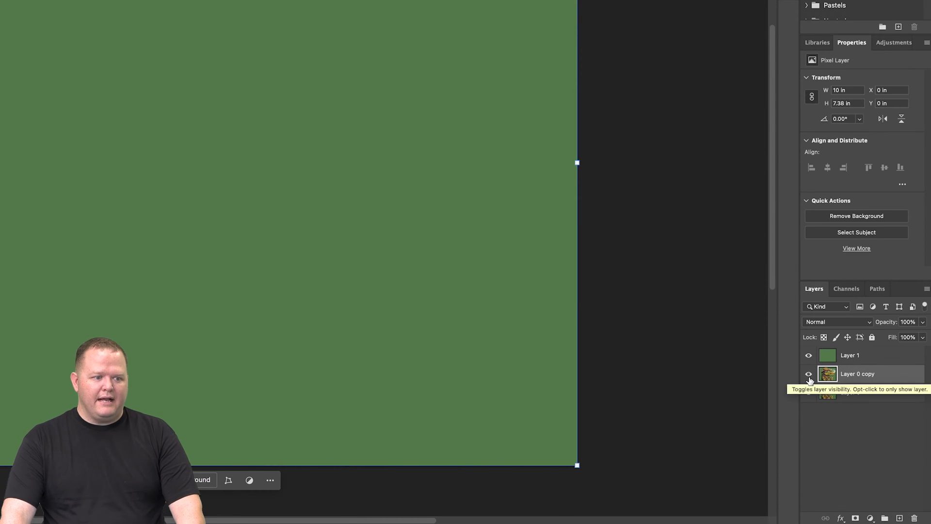
left_click(812, 394)
Set the green Layer 1 to the Difference blend mode and merge it with Layer 0 copy
left_click(855, 358)
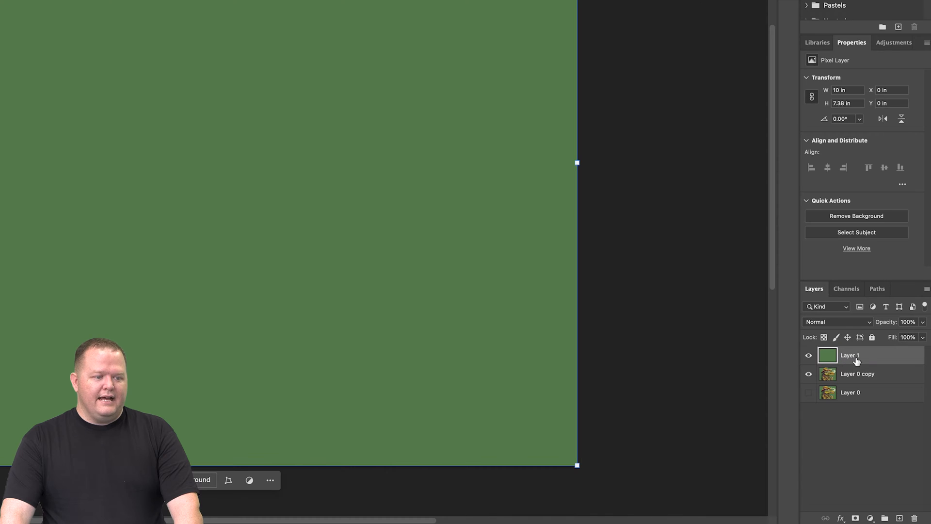
left_click(852, 322)
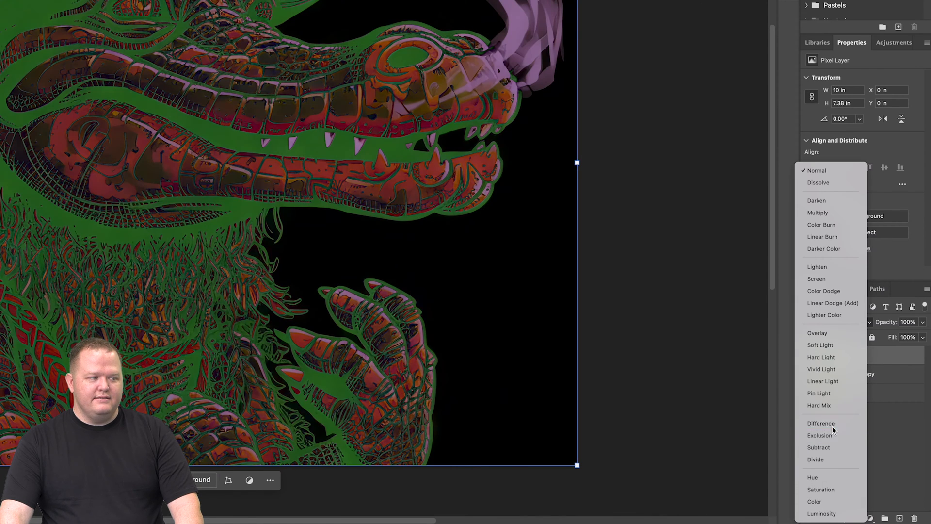
left_click(831, 423)
left_click(867, 374, "shift")
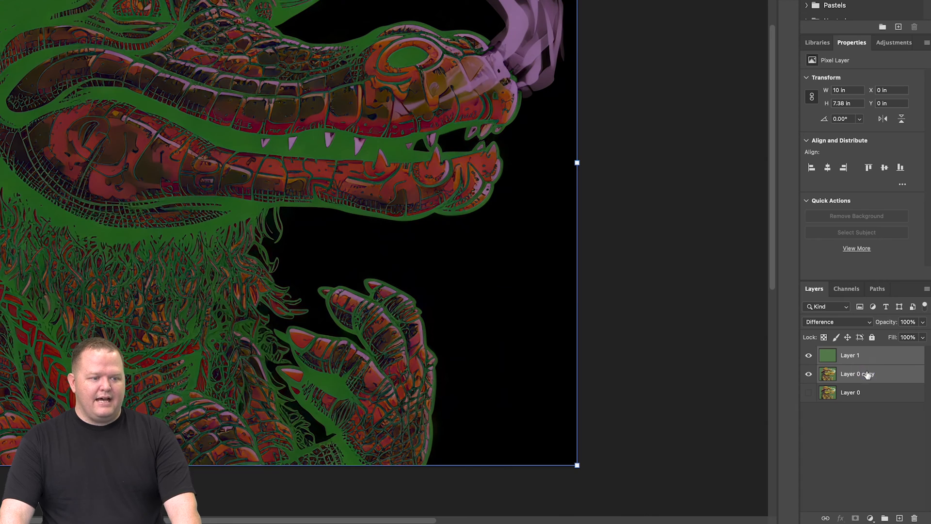
key("ctrl+e")
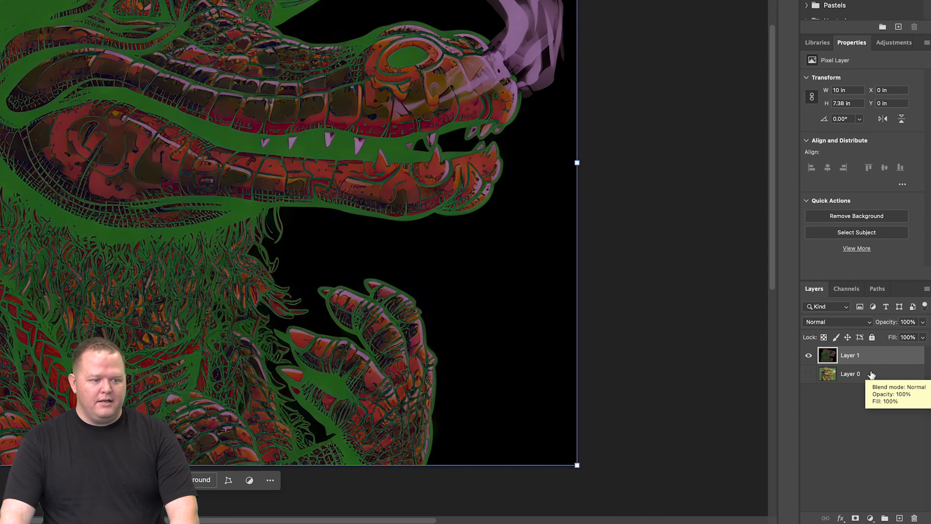
Duplicate the merged Difference layer, Layer 1, into a new document and convert that document to grayscale
right_click(871, 375)
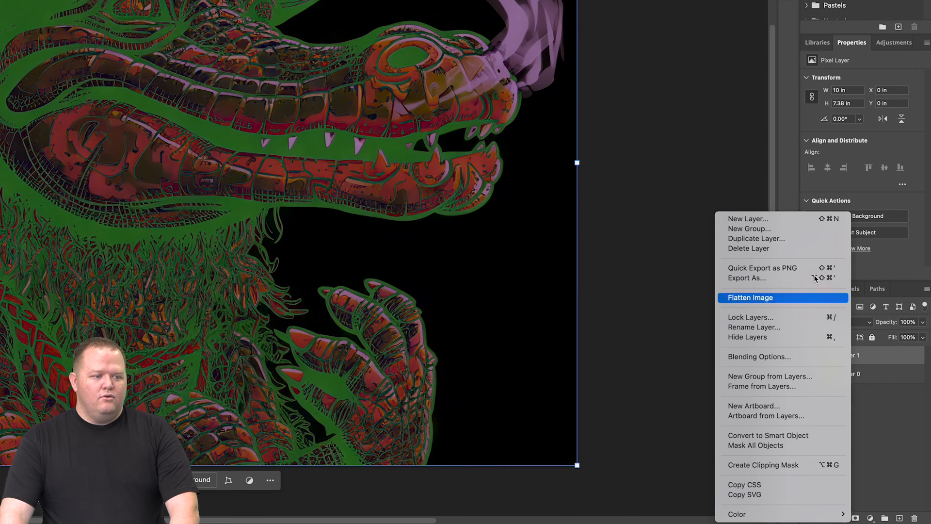
left_click(797, 239)
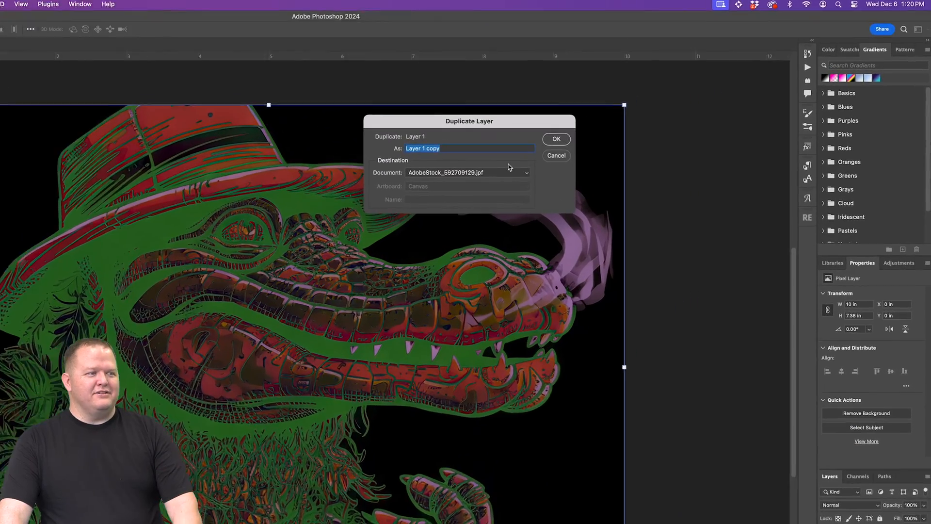
left_click(439, 199)
left_click(436, 209)
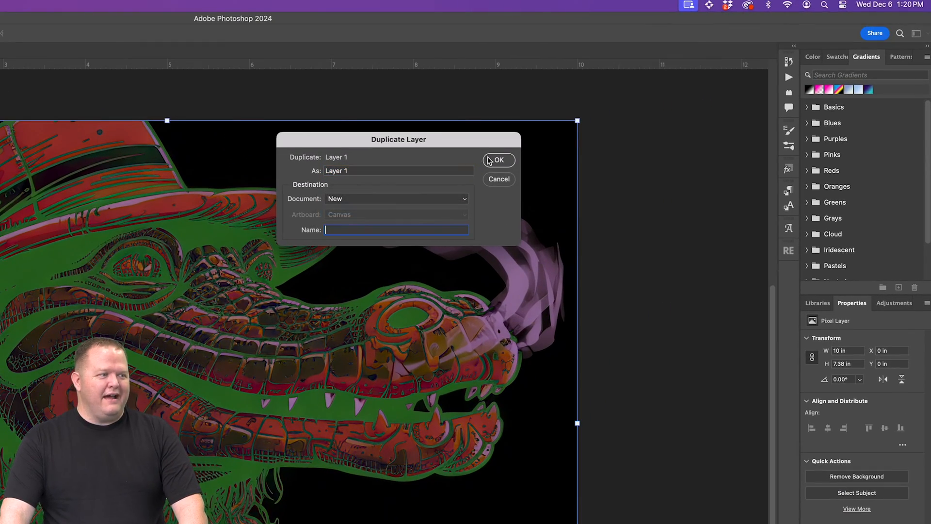
left_click(492, 161)
left_click(120, 4)
mouse_move(155, 13)
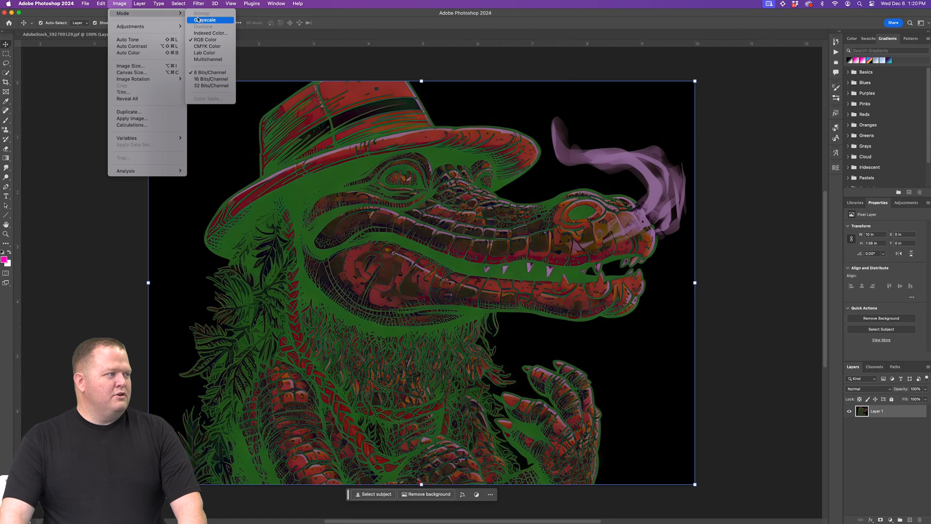
left_click(198, 19)
Apply Levels to the grayscale crocodile with input black at 13, midtone at 1.00 and white at 36
left_click(119, 3)
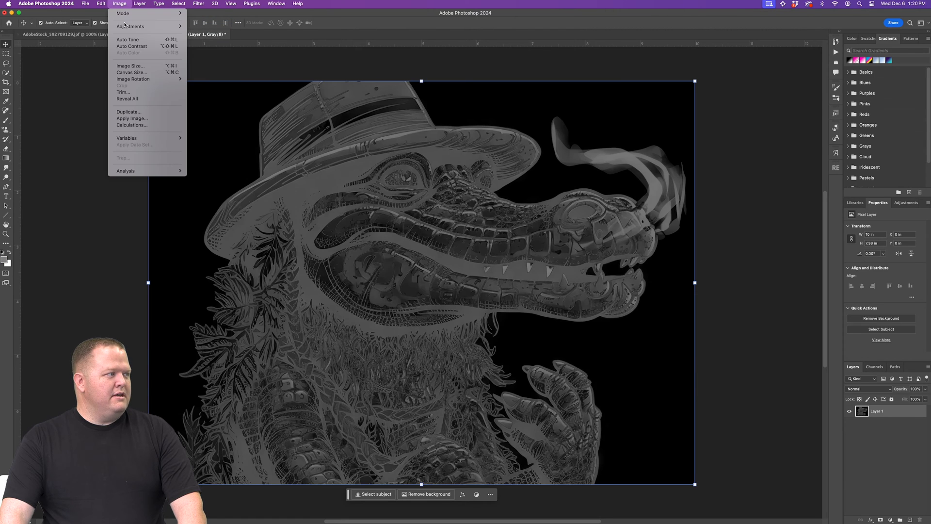
mouse_move(126, 28)
left_click(214, 34)
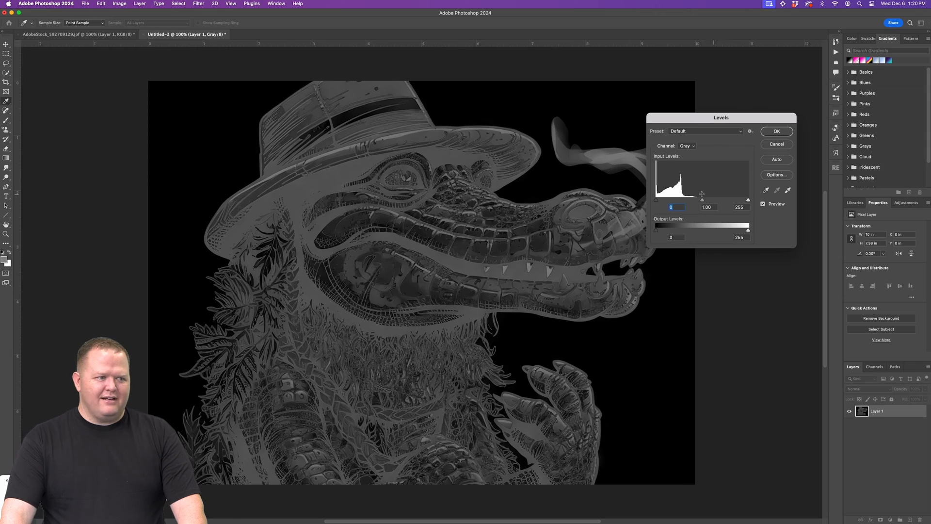
left_click_drag(726, 204, 671, 203)
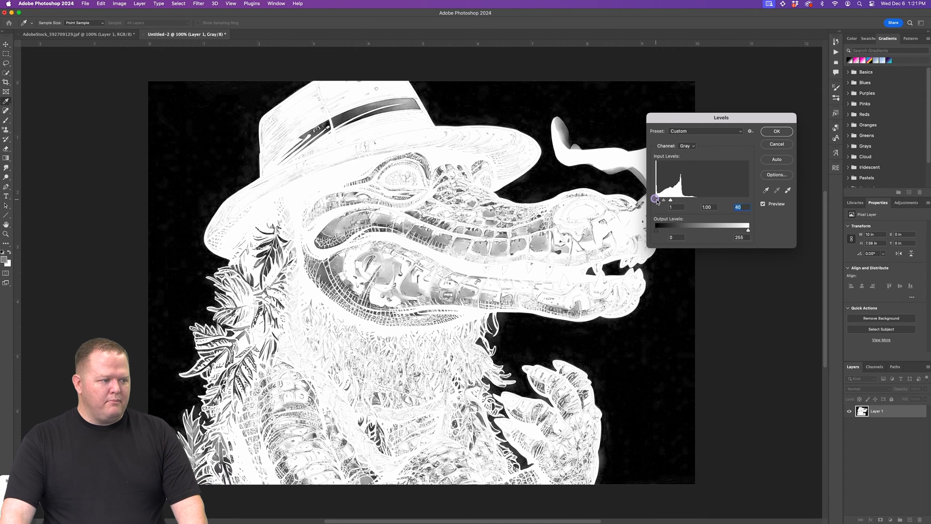
left_click_drag(657, 201, 658, 203)
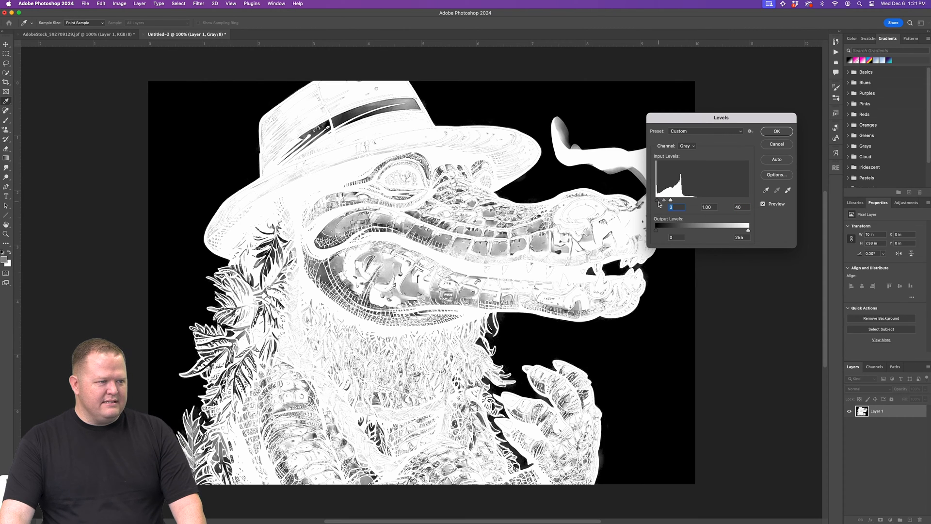
left_click_drag(657, 202, 659, 202)
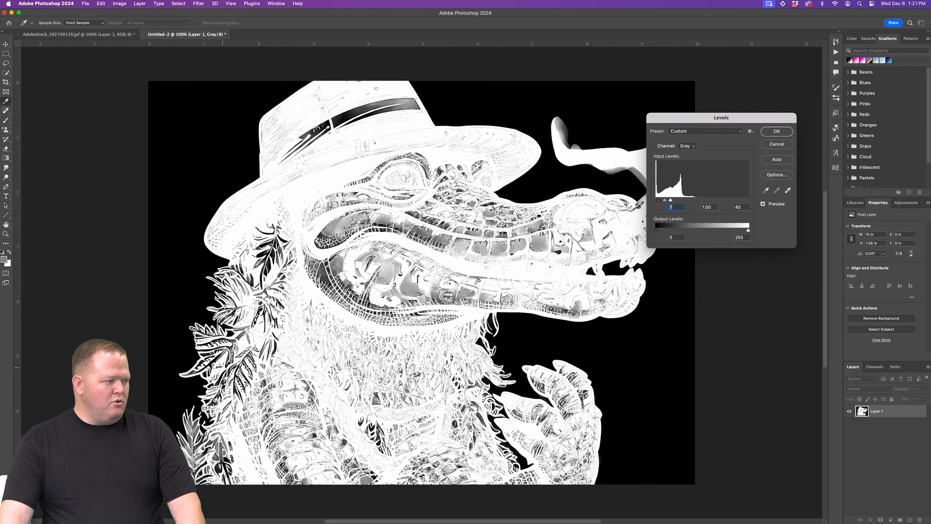
left_click_drag(669, 202, 661, 202)
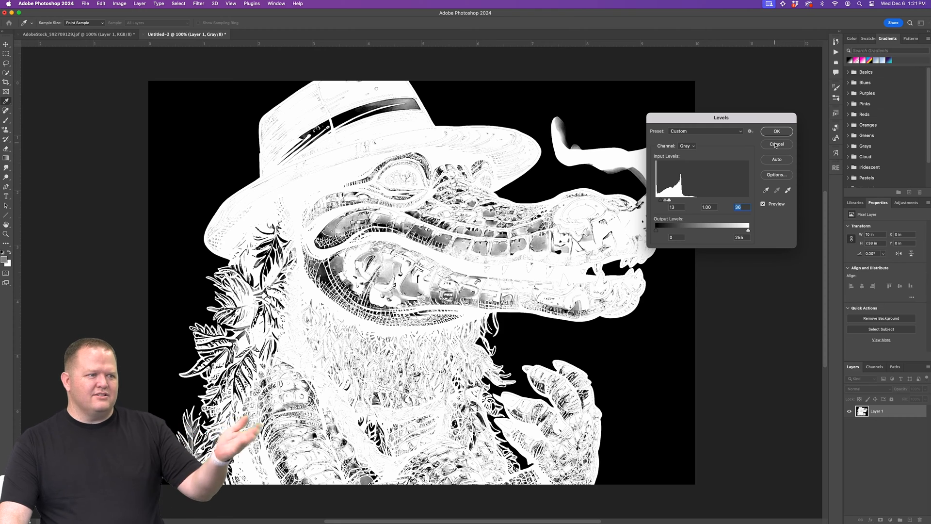
left_click(782, 135)
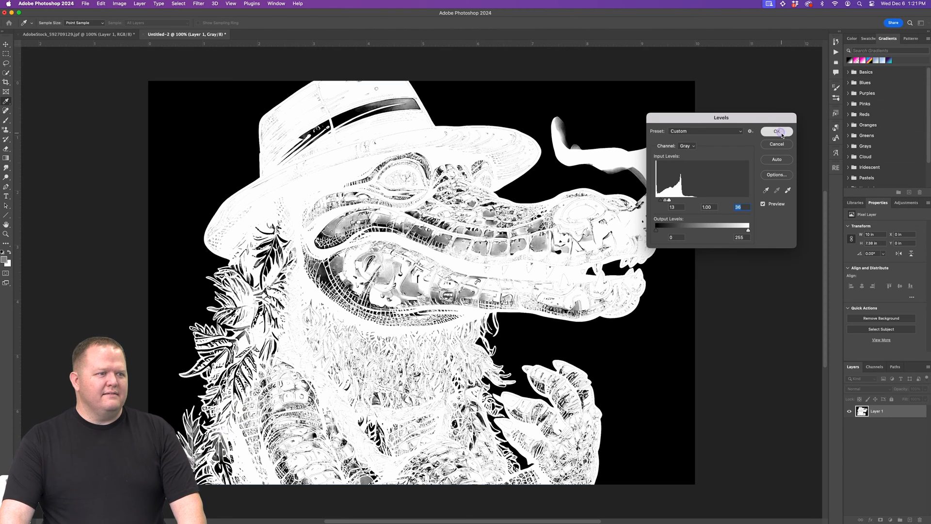
Convert the image to a 300 pixels/inch bitmap with a round halftone screen at 35 lines/inch and 22 degrees, and copy all of it
key("v")
left_click(120, 4)
mouse_move(129, 17)
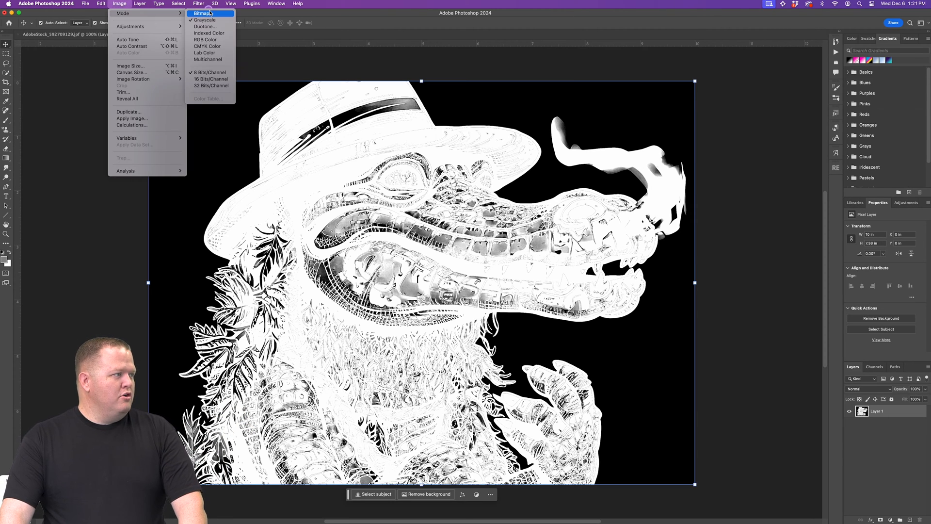
left_click(206, 13)
left_click(481, 178)
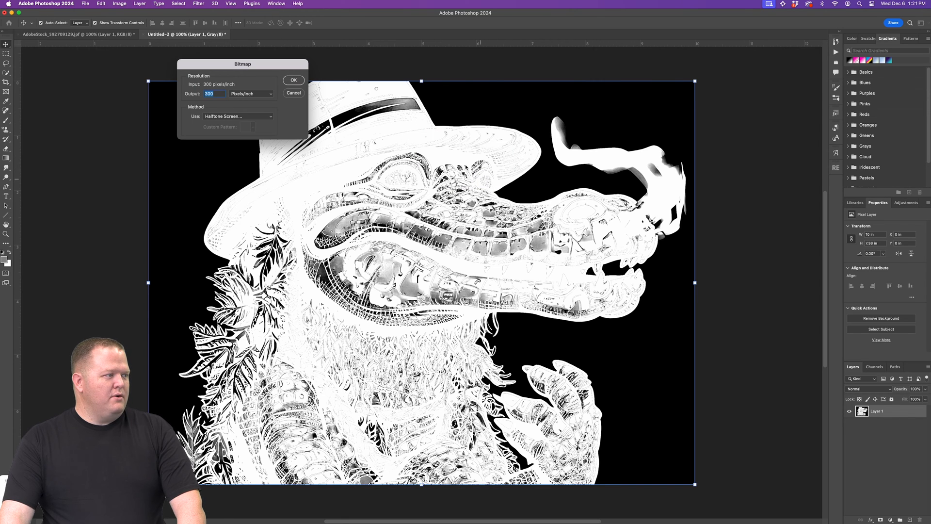
left_click(289, 82)
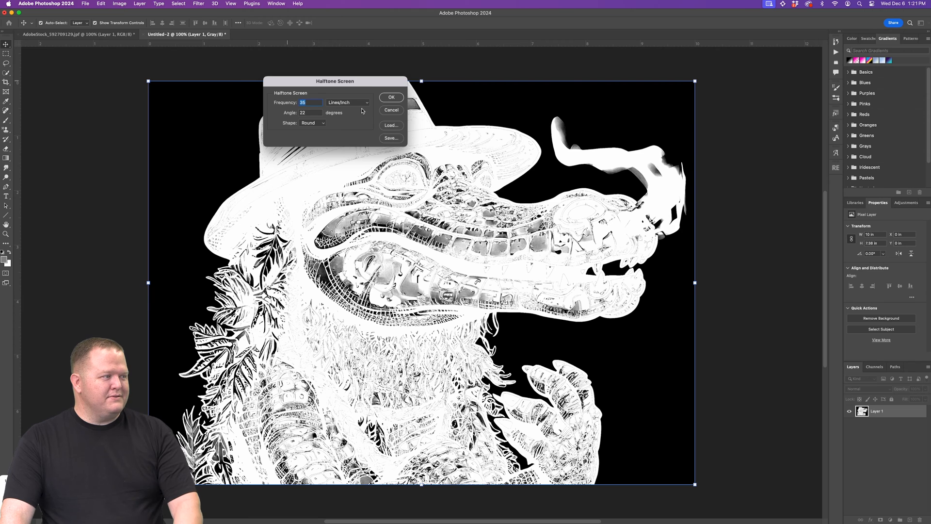
left_click(392, 97)
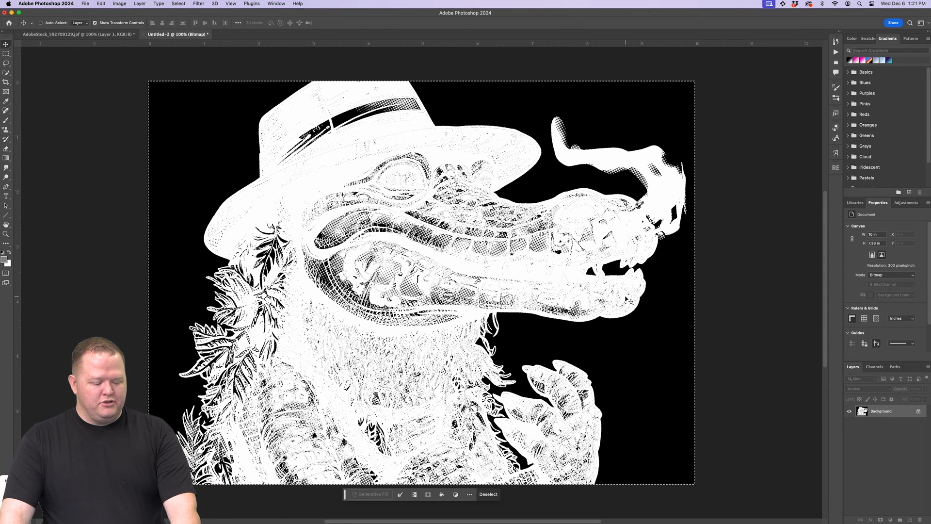
key("super+a")
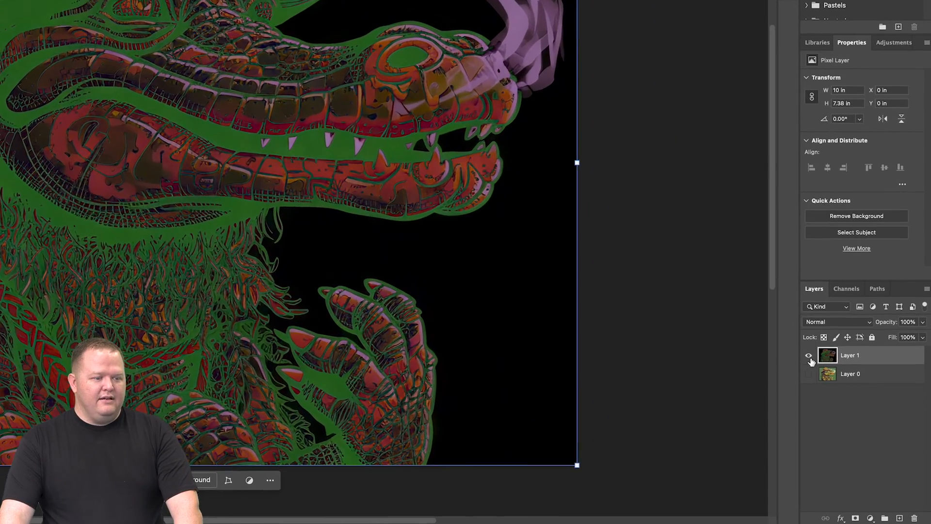
In the original crocodile document, hide Layer 1, show Layer 0 and add a layer mask to it
left_click(838, 396)
left_click(837, 410)
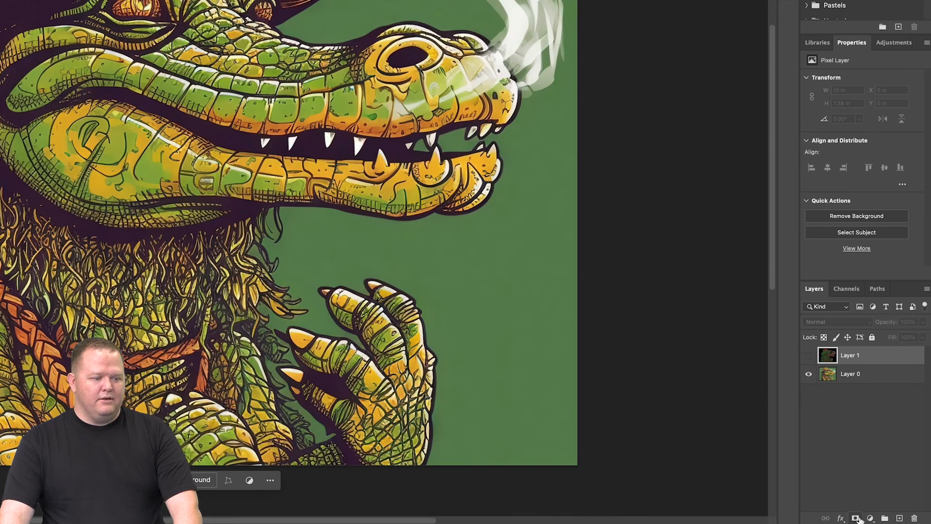
left_click(853, 376)
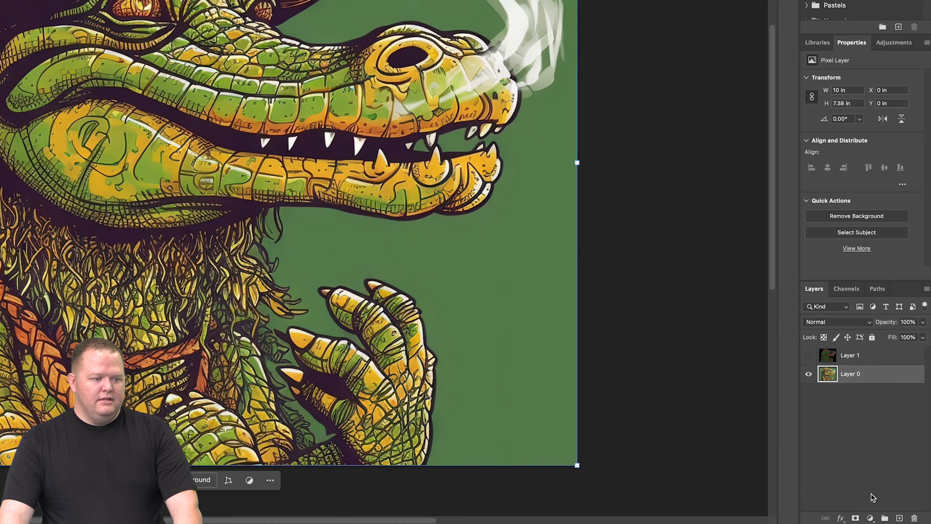
left_click(857, 517)
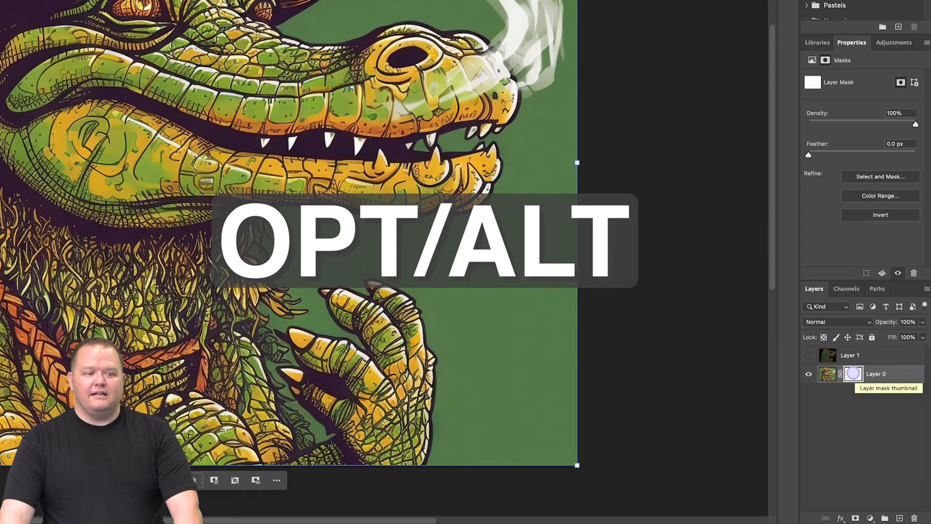
Paste the copied halftone bitmap into Layer 0's mask and return to the normal artwork view
left_click(854, 377, "alt")
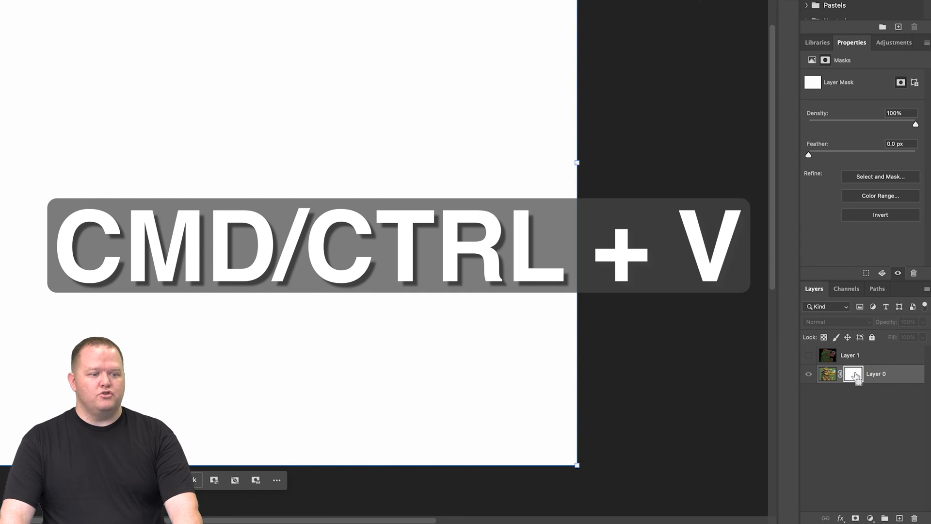
key("super+v")
left_click(854, 376, "alt")
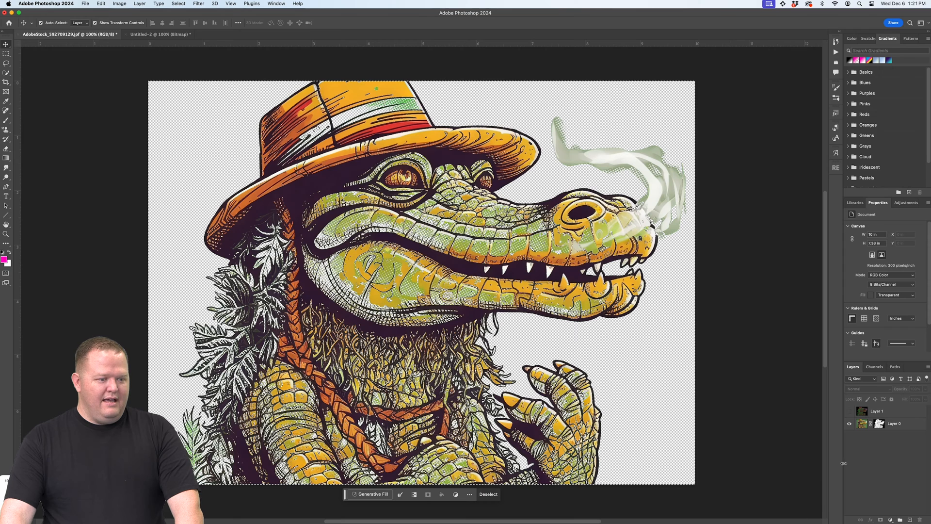
Add a new layer filled with the background green and place it beneath Layer 0
left_click(909, 519)
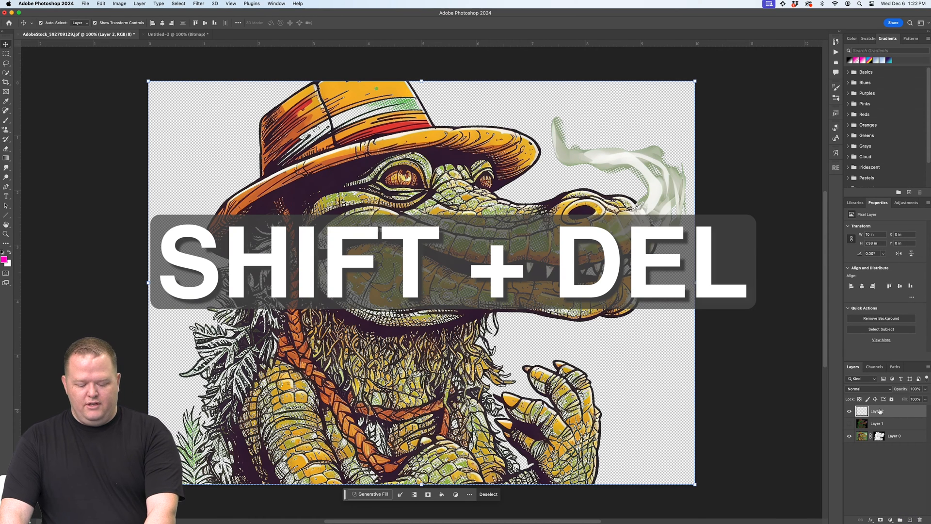
key("shift+BackSpace")
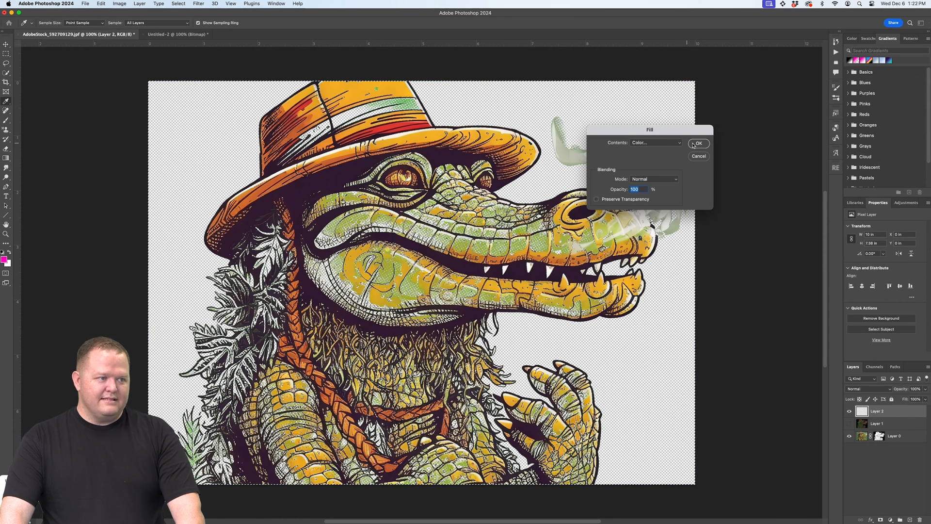
left_click(696, 143)
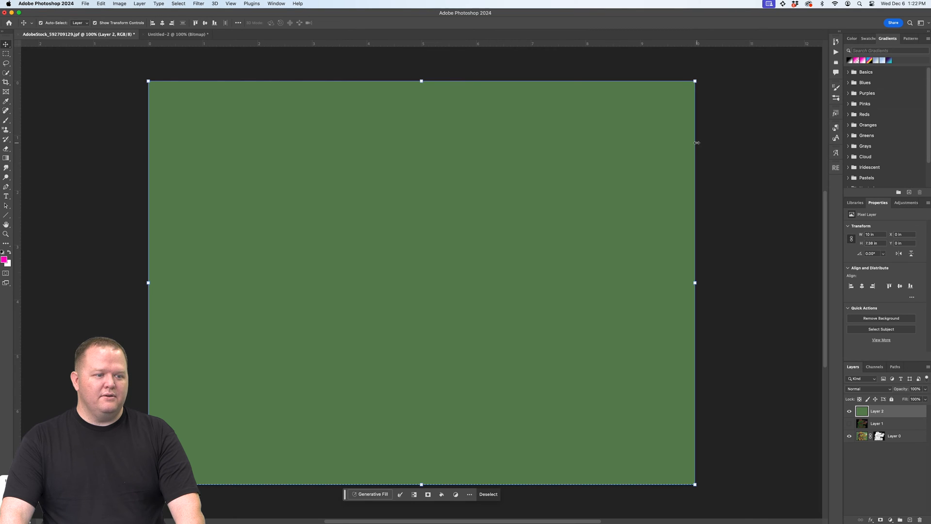
left_click_drag(874, 421, 880, 451)
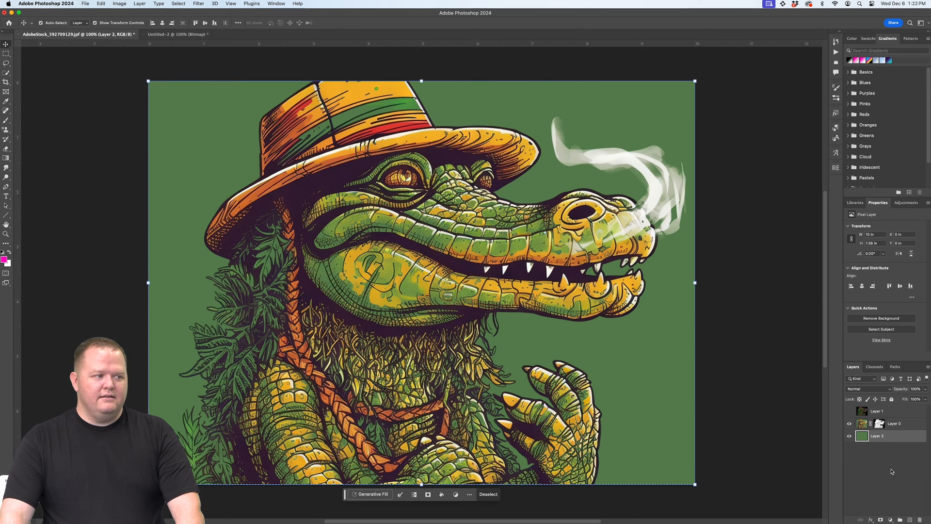
Compare the crocodile's halftone knockout with the green Layer 2 hidden and shown, examining the dots on the jaw and snout up close
left_click(849, 436)
scroll(370, 308, "up", 5)
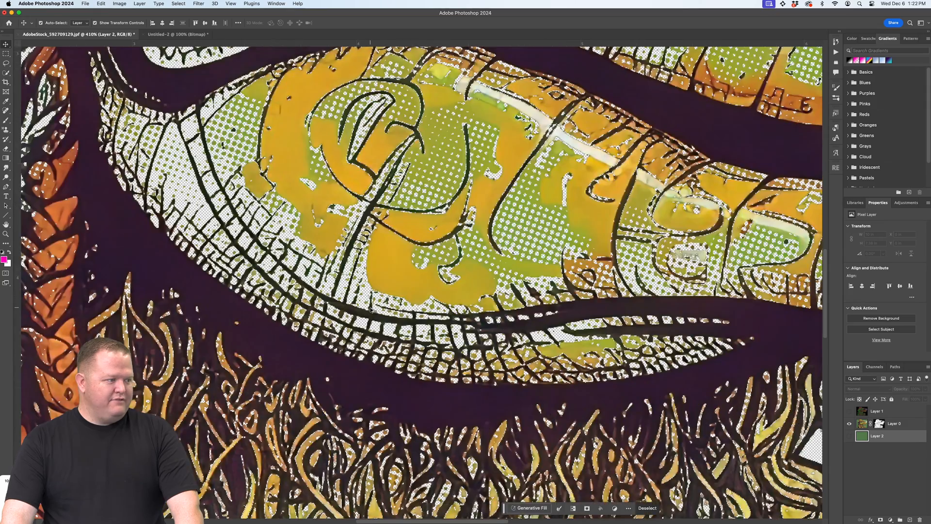
scroll(432, 325, "down", 5)
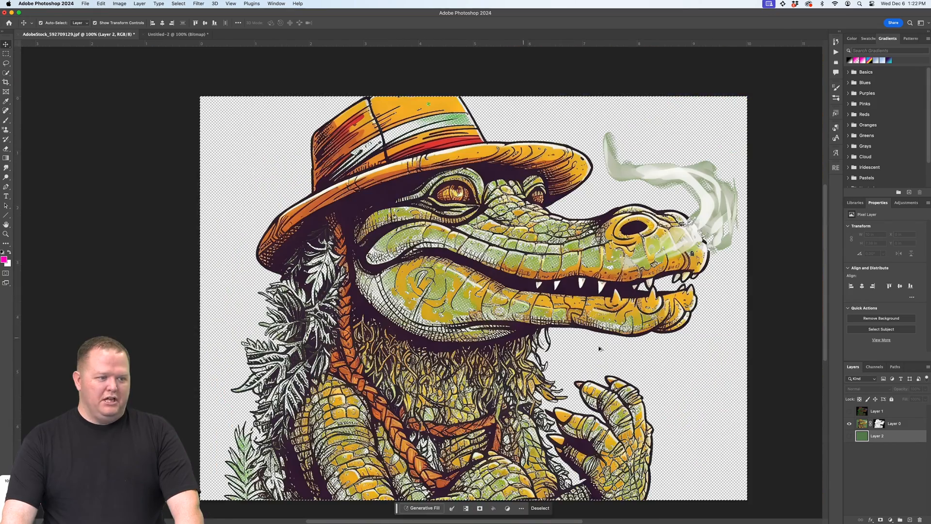
left_click(849, 436)
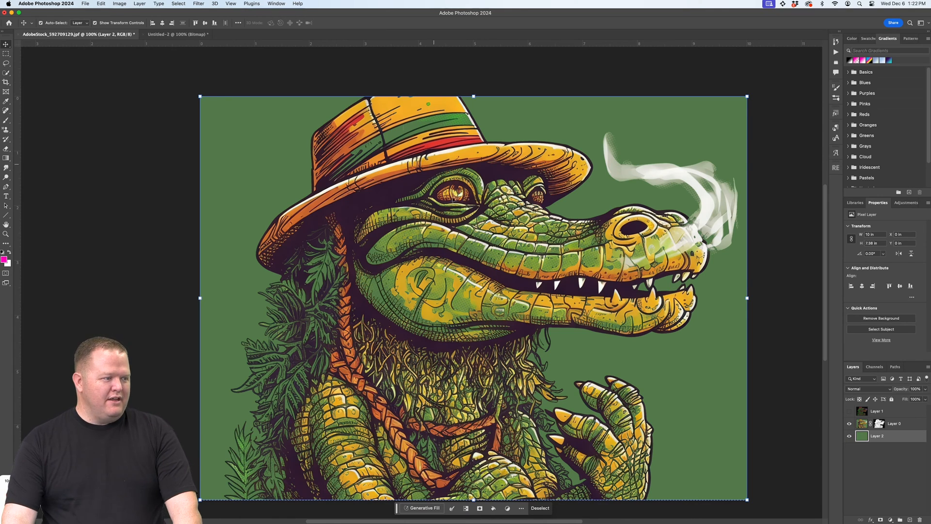
scroll(483, 250, "up", 4)
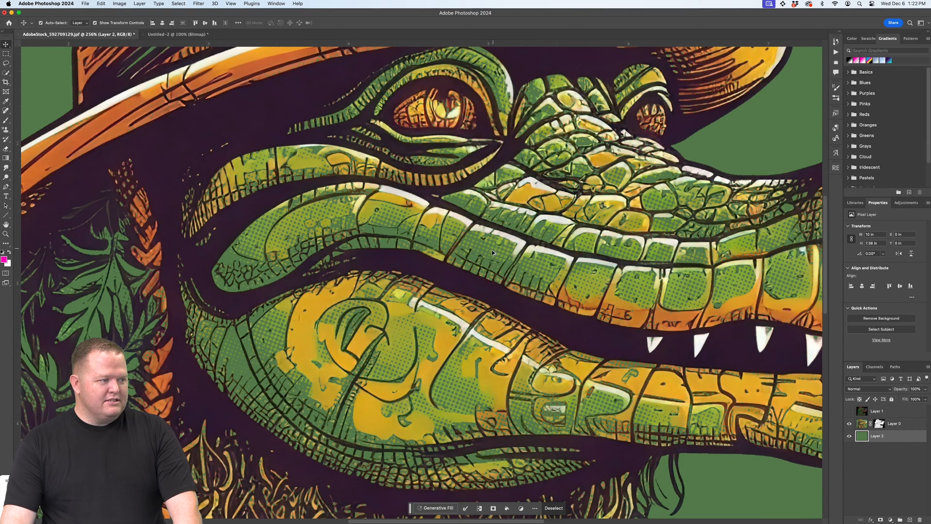
left_click(850, 436)
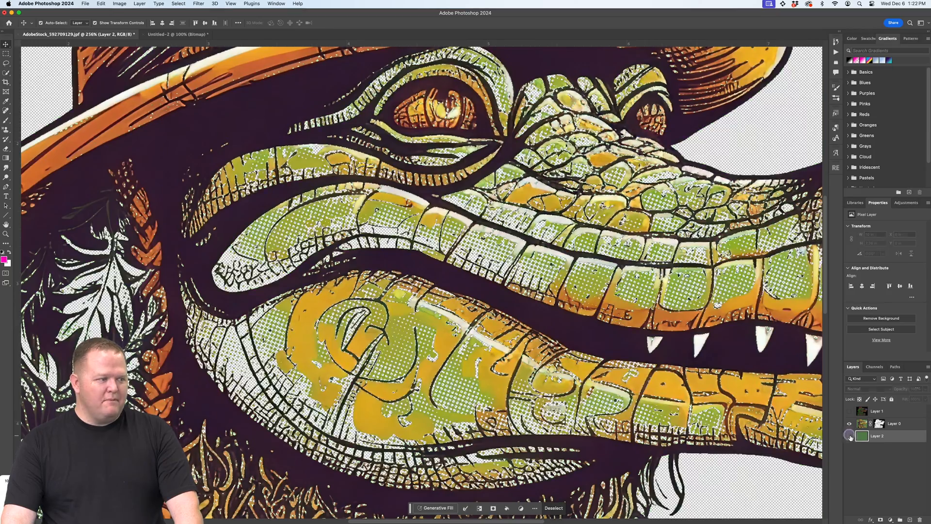
left_click(849, 436)
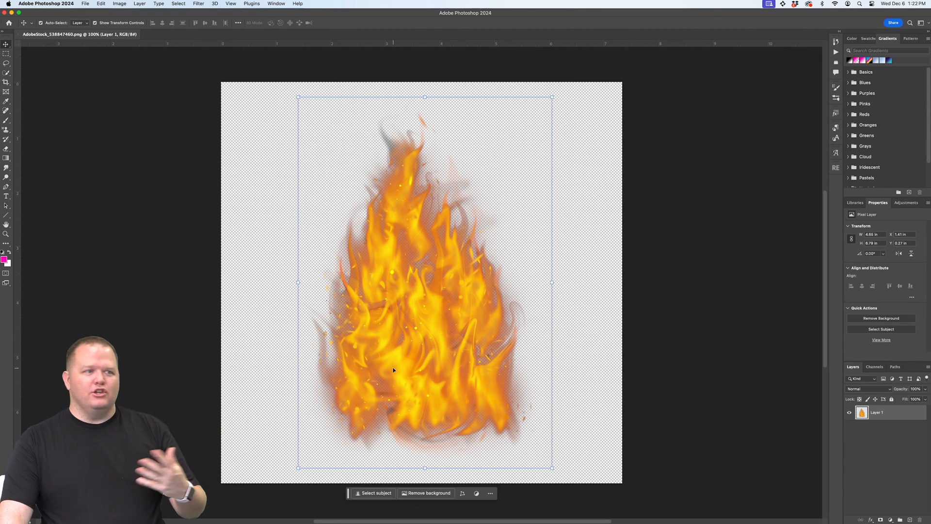
Add a new layer above the flame and fill it at 100% opacity with a bright, saturated blue picked as a custom colour
scroll(350, 241, "up", 8)
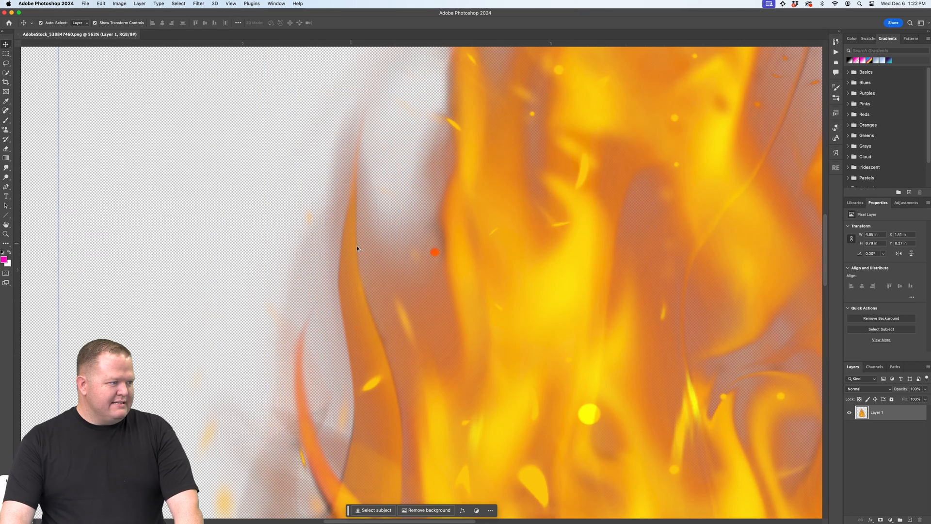
scroll(388, 264, "down", 10)
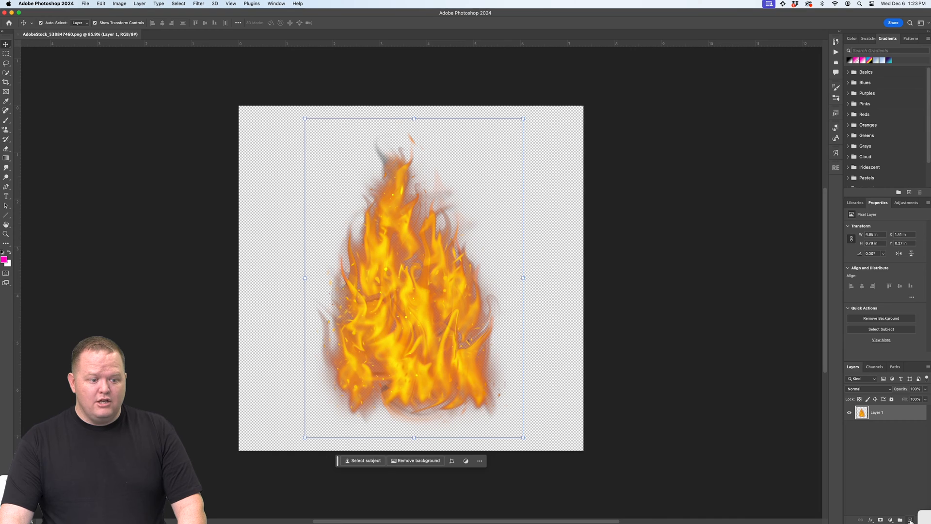
left_click(910, 519)
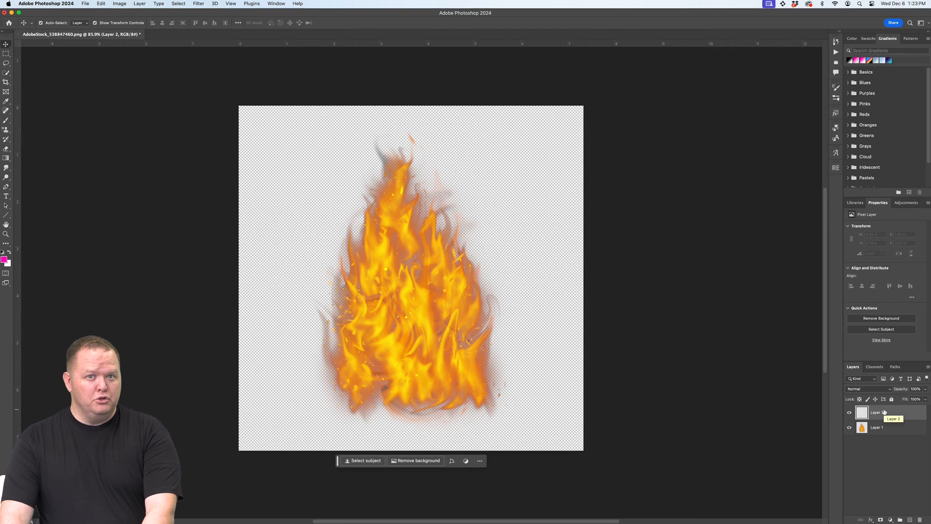
key("shift+BackSpace")
left_click(646, 143)
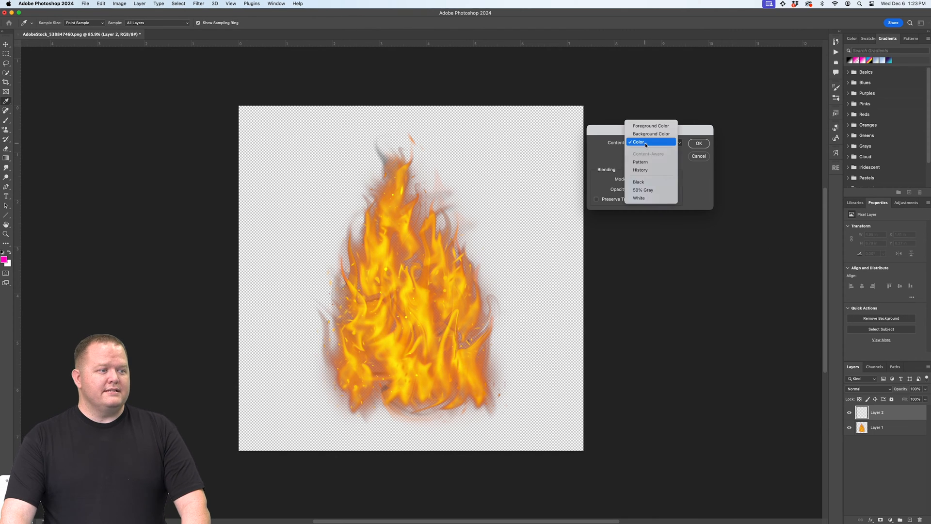
left_click(645, 142)
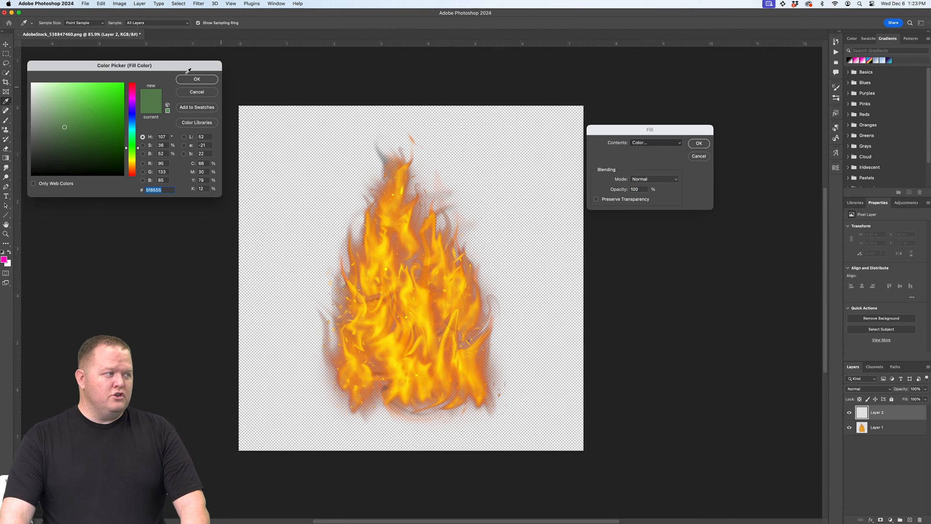
left_click_drag(144, 68, 668, 77)
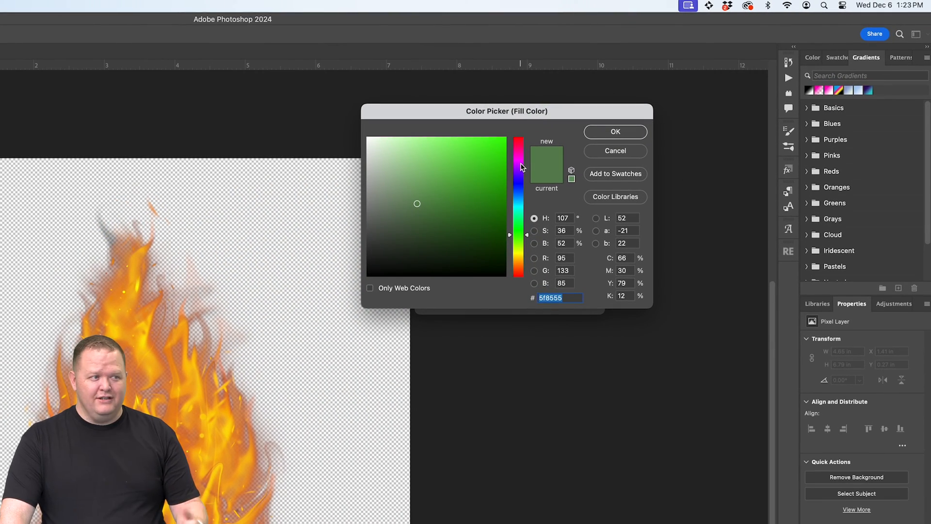
left_click(523, 189)
left_click_drag(487, 164, 463, 129)
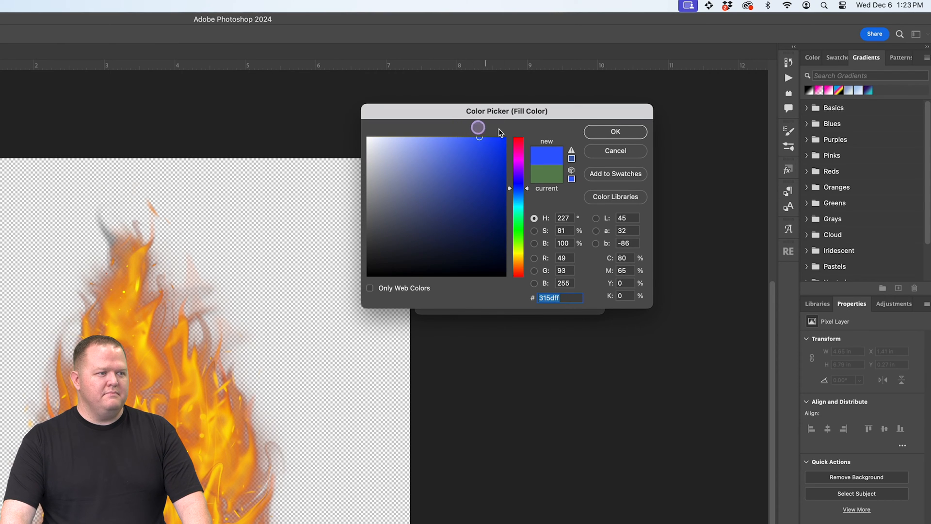
left_click(616, 131)
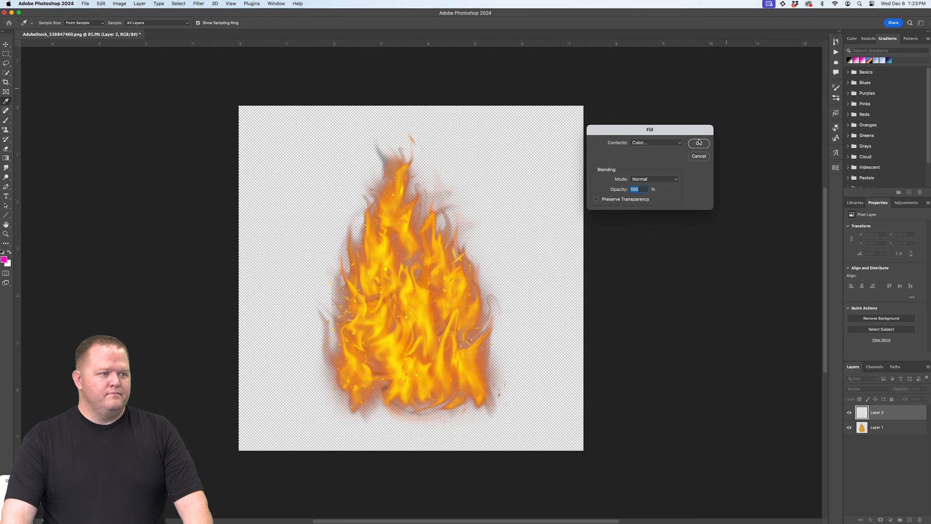
left_click(698, 142)
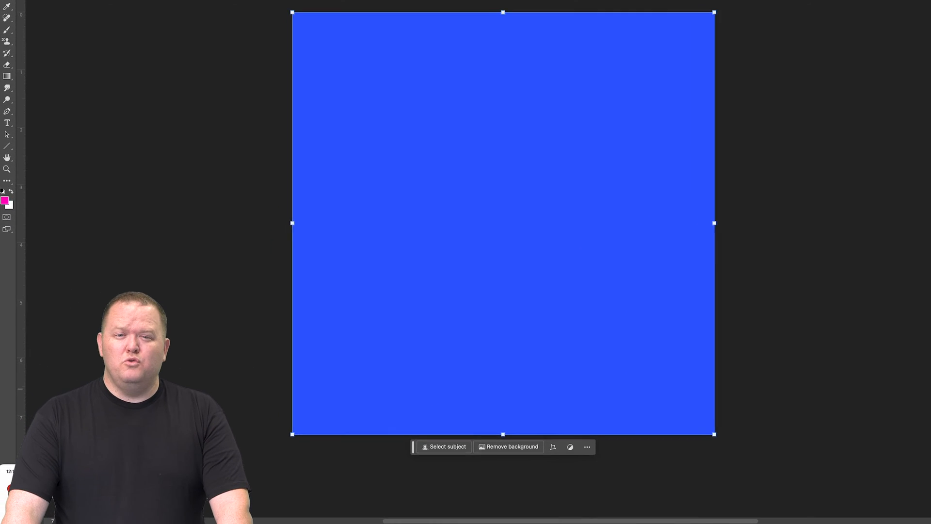
Place the blue layer beneath the flame layer and merge the two into one layer
key("super+[")
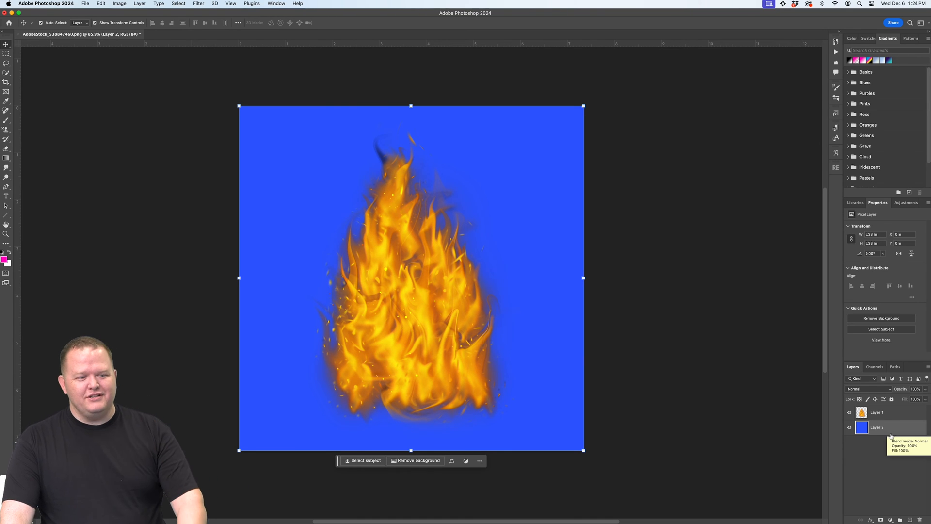
left_click(890, 418, "shift")
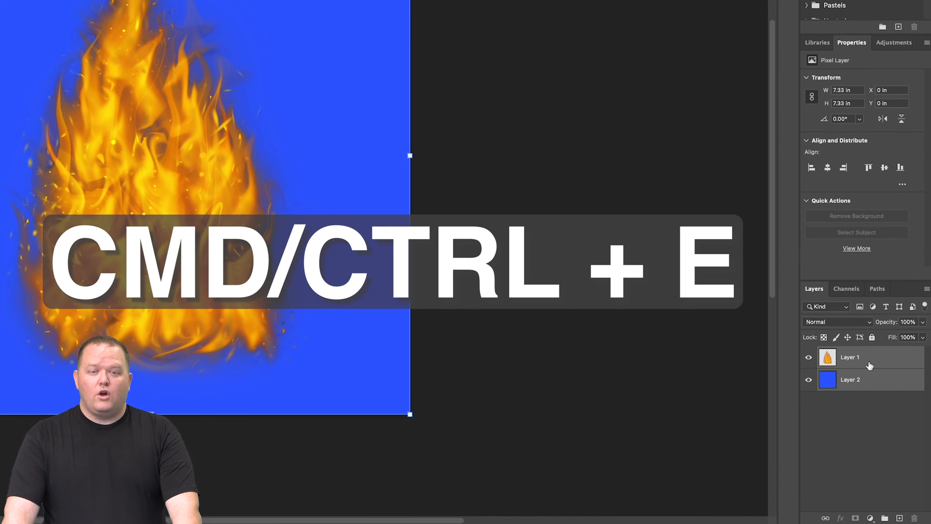
key("ctrl+e")
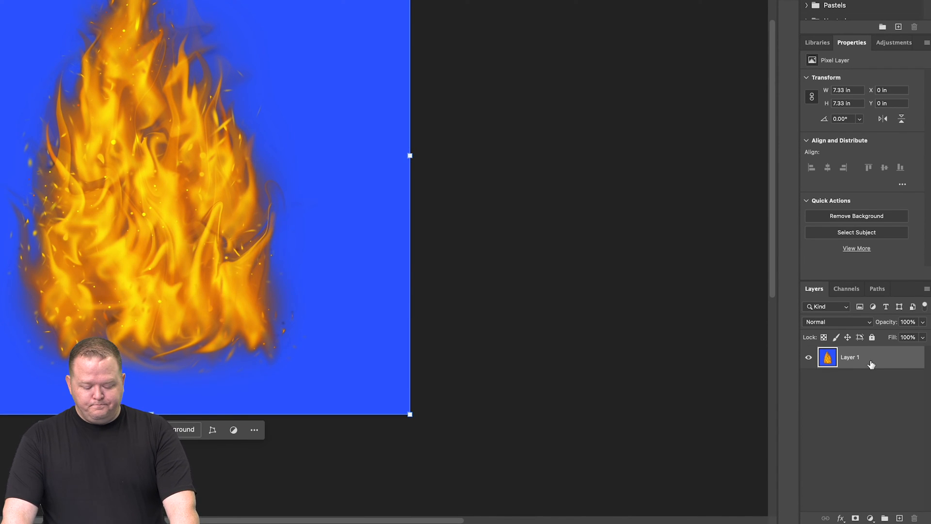
Duplicate the merged flame layer with the original hidden, and add a new layer above the copy filled with the same blue
key("ctrl+j")
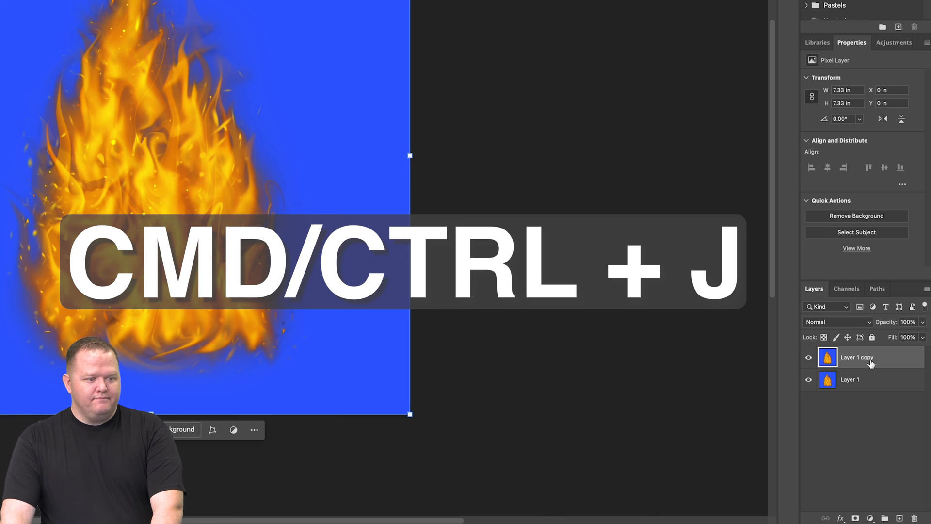
left_click(809, 381)
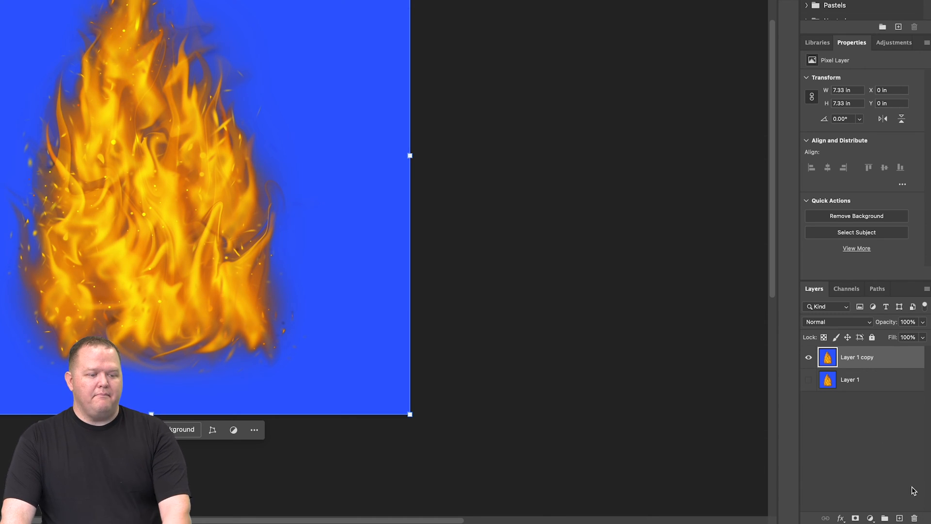
left_click(900, 518)
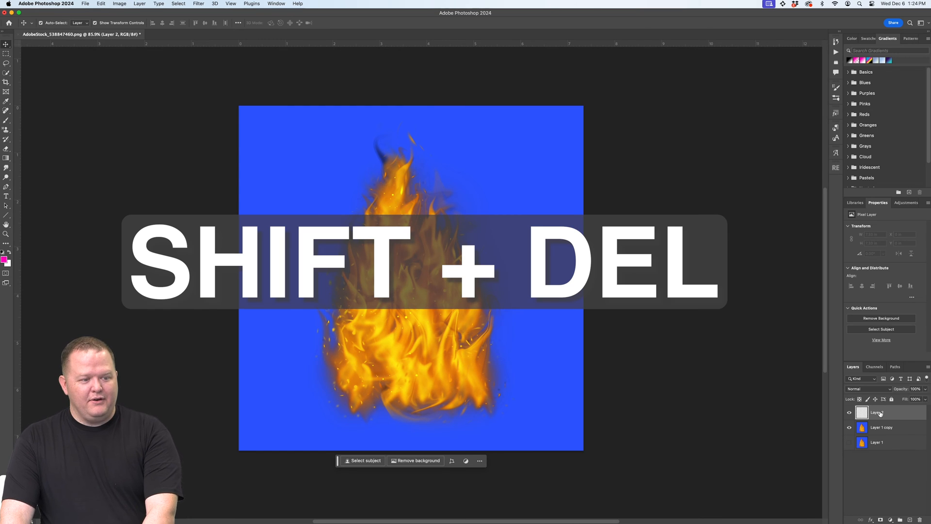
key("shift+BackSpace")
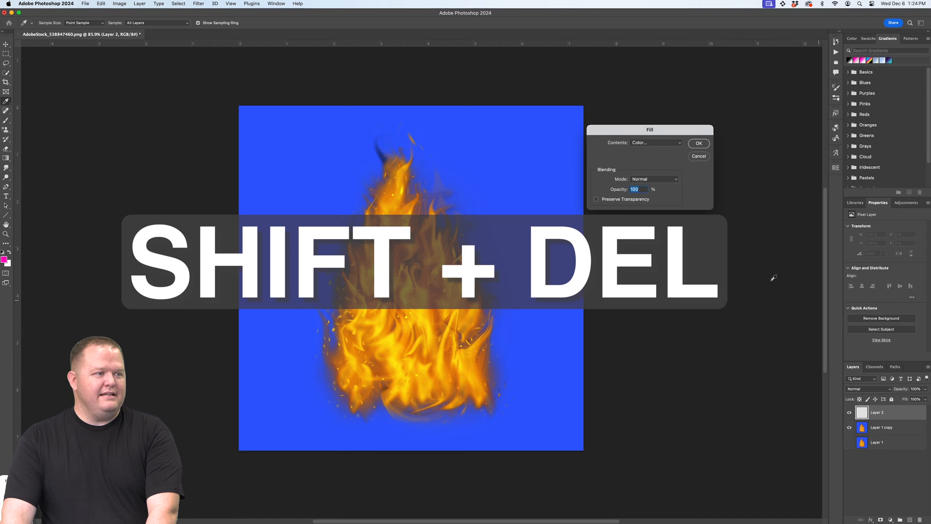
left_click(693, 144)
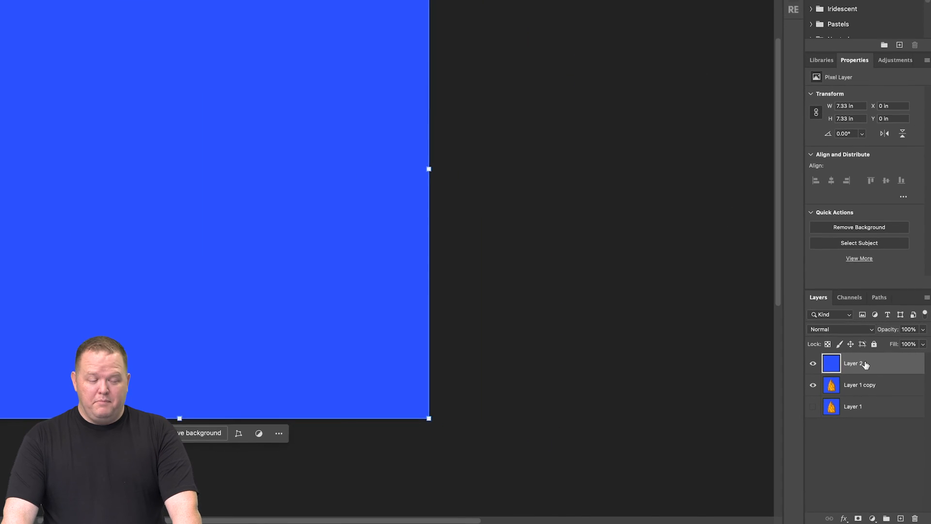
Set the blue top layer's blend mode to Difference and merge it with the flame copy beneath it
left_click(847, 323)
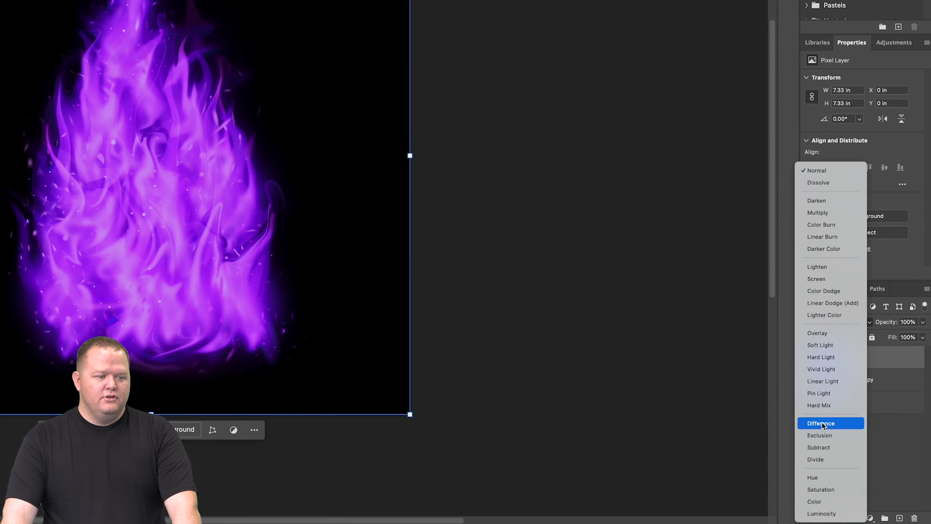
left_click(822, 423)
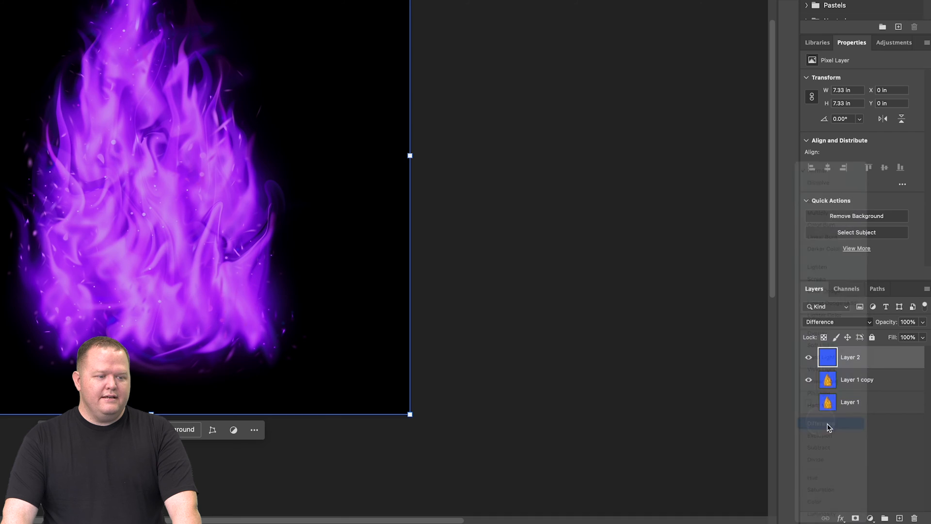
left_click(876, 379, "shift")
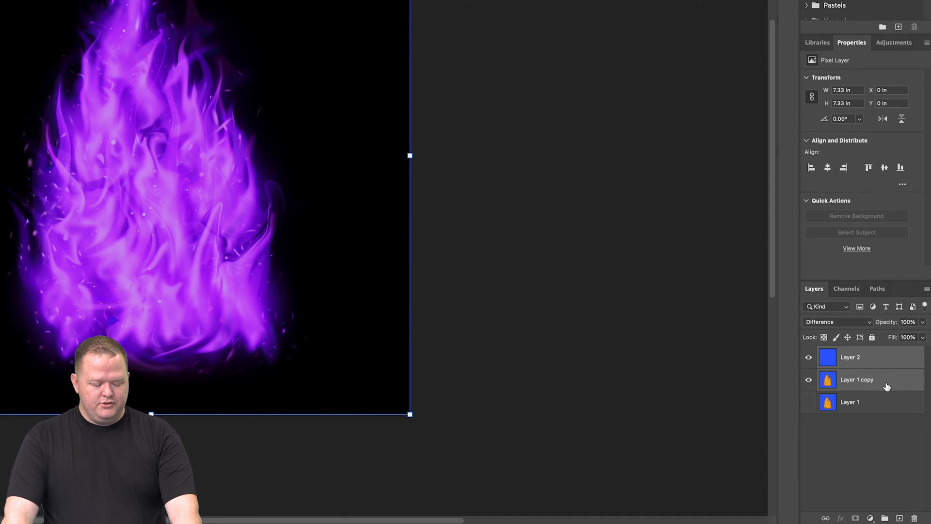
key("ctrl+e")
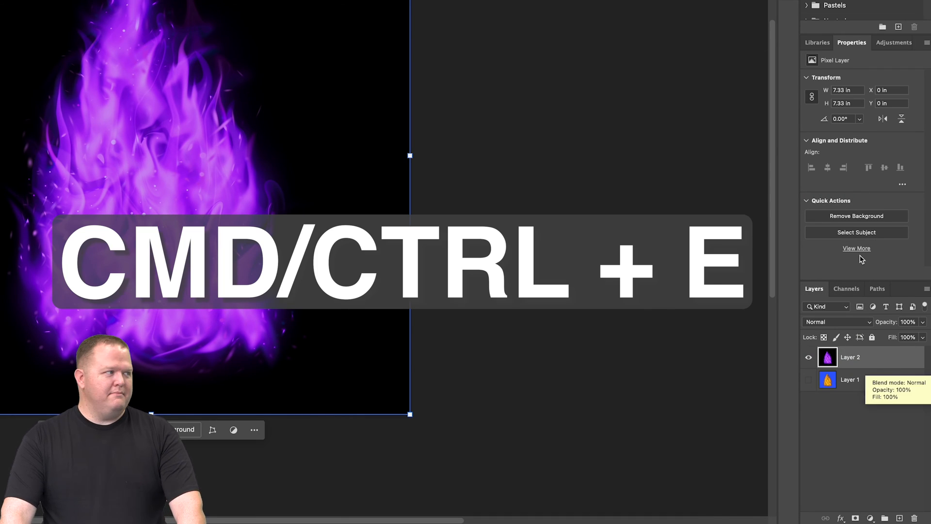
Duplicate the merged Difference layer into a new document and convert that document to grayscale
right_click(890, 357)
left_click(818, 238)
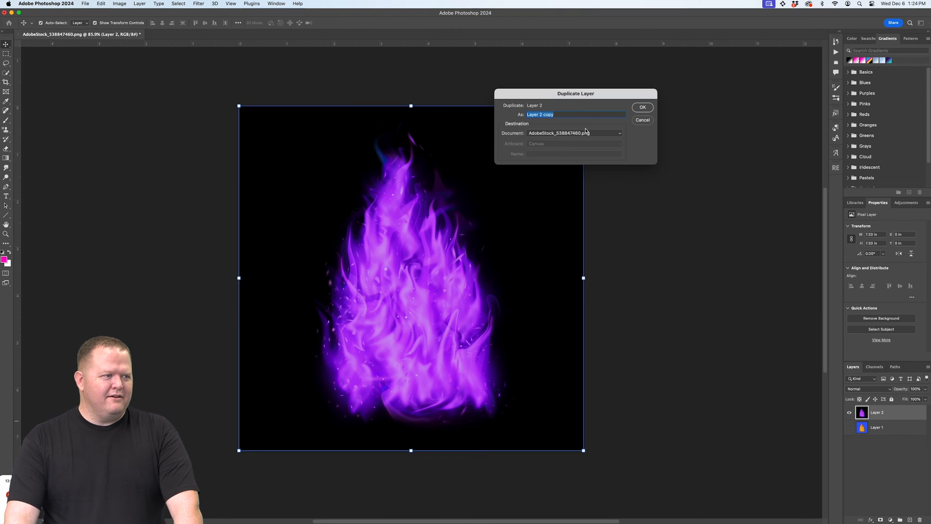
left_click(586, 133)
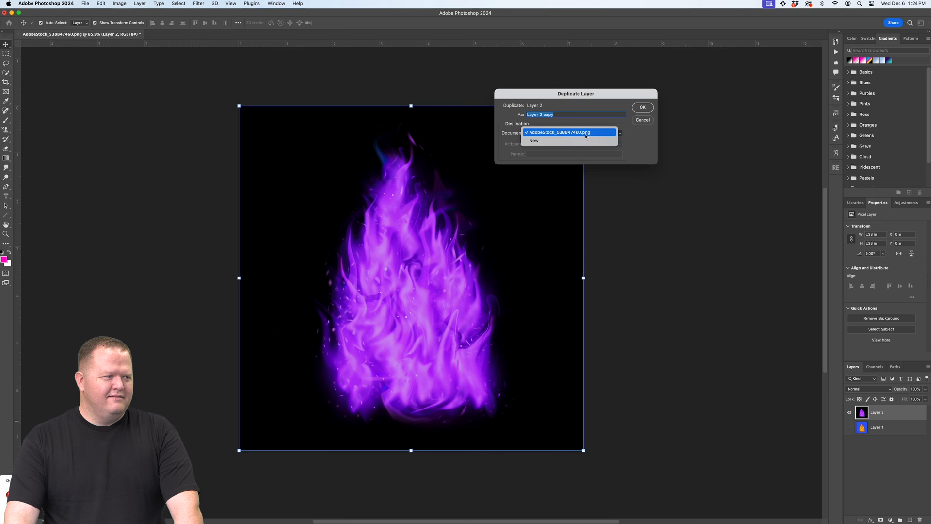
left_click(581, 139)
left_click(643, 108)
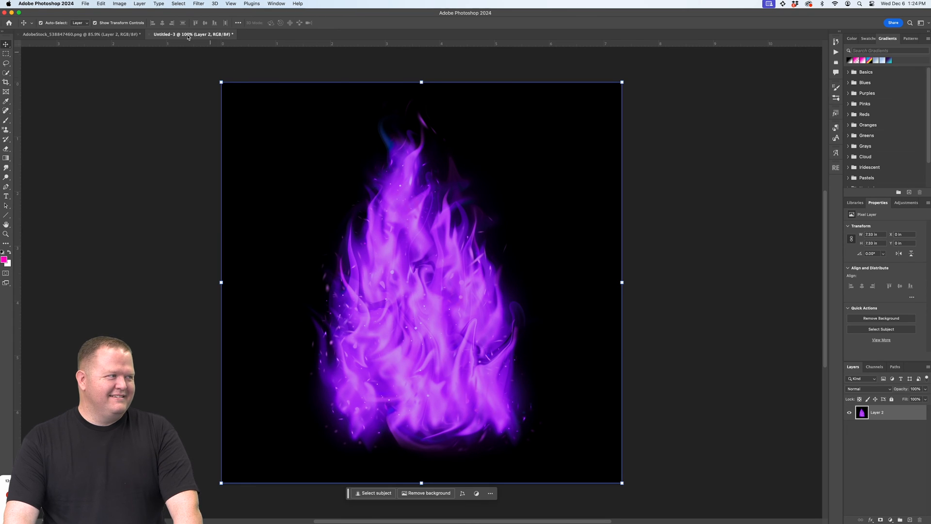
left_click(123, 4)
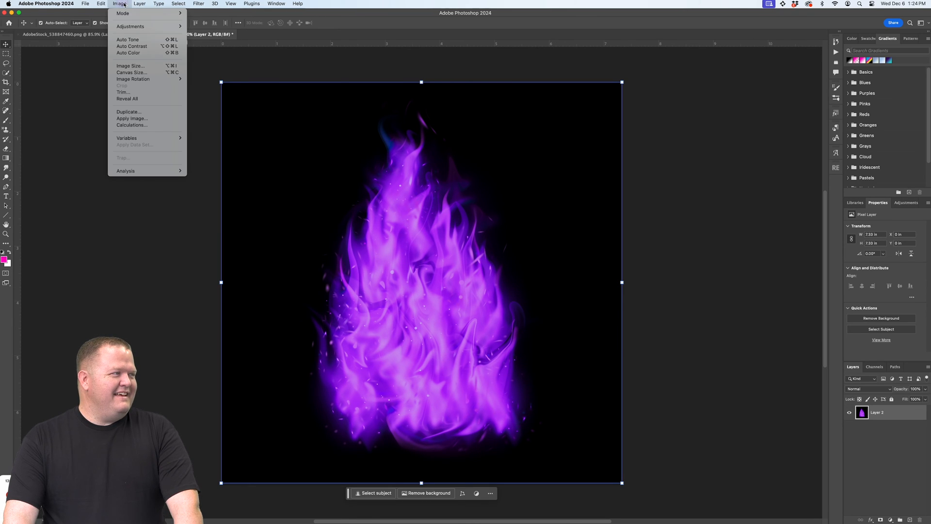
left_click(127, 4)
Apply Levels to the grayscale flame with input black point 4, midtone 1.33 and white point 62
left_click(119, 4)
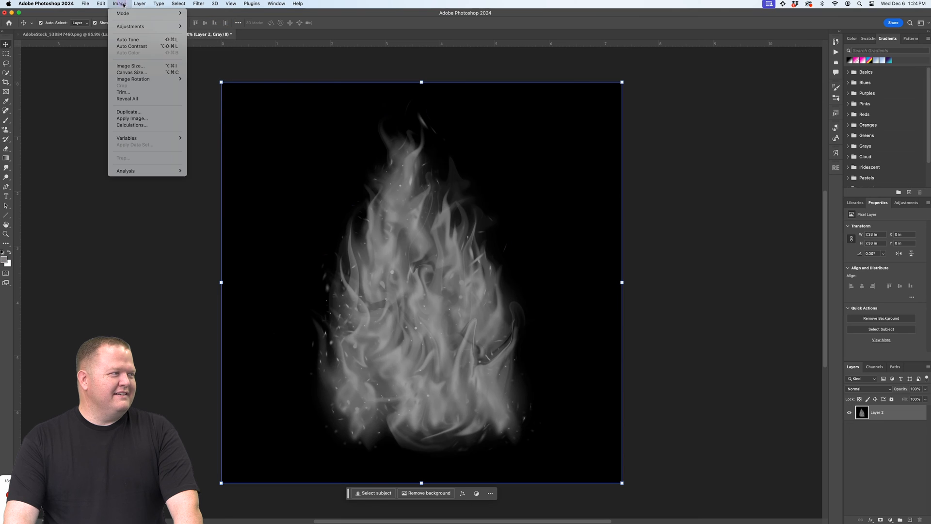
mouse_move(145, 26)
left_click(221, 33)
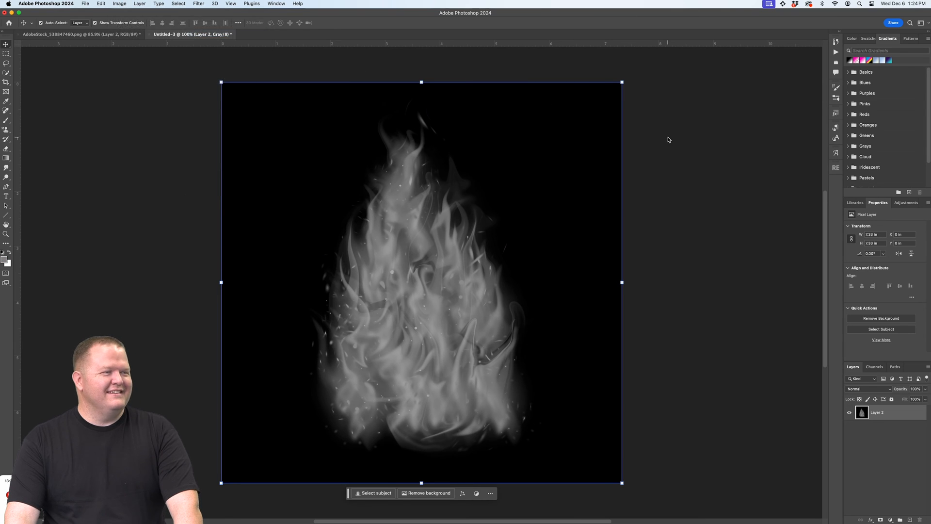
left_click_drag(749, 199, 680, 201)
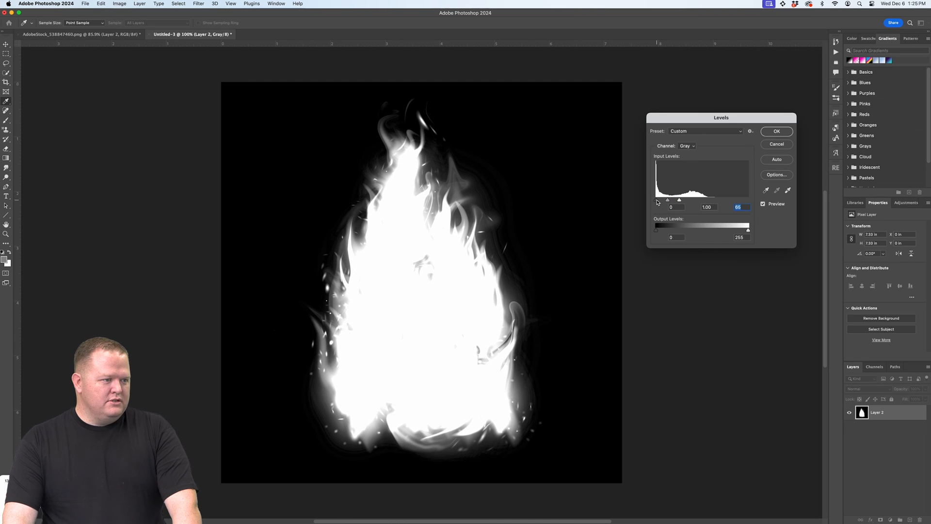
left_click_drag(657, 201, 658, 202)
left_click(658, 201)
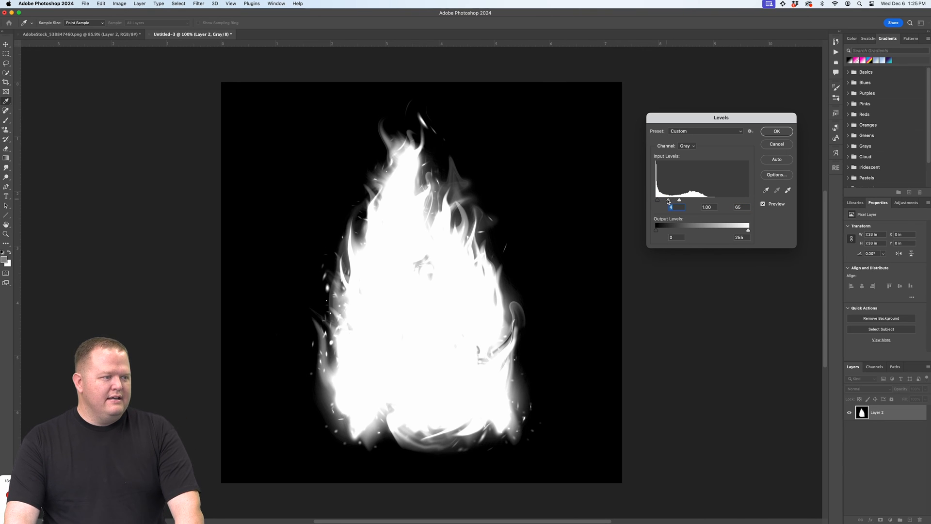
left_click_drag(669, 201, 678, 200)
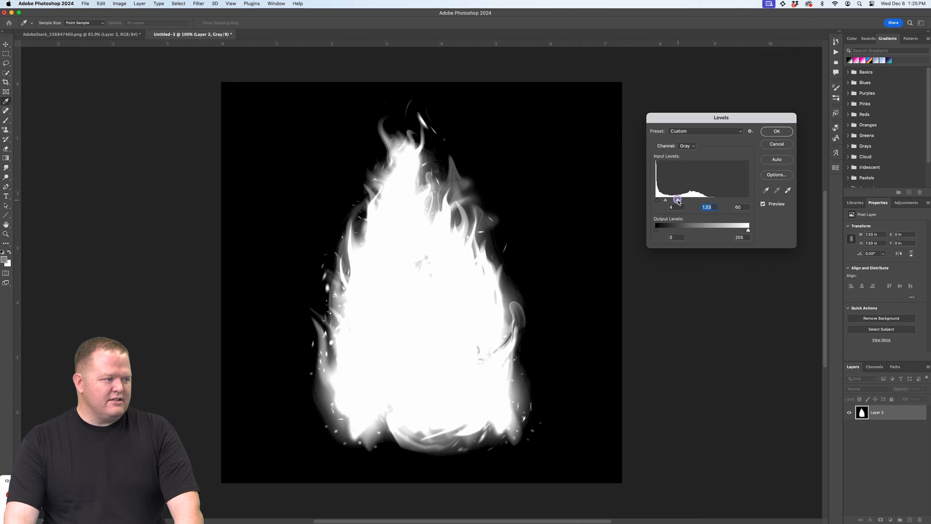
left_click_drag(677, 200, 678, 201)
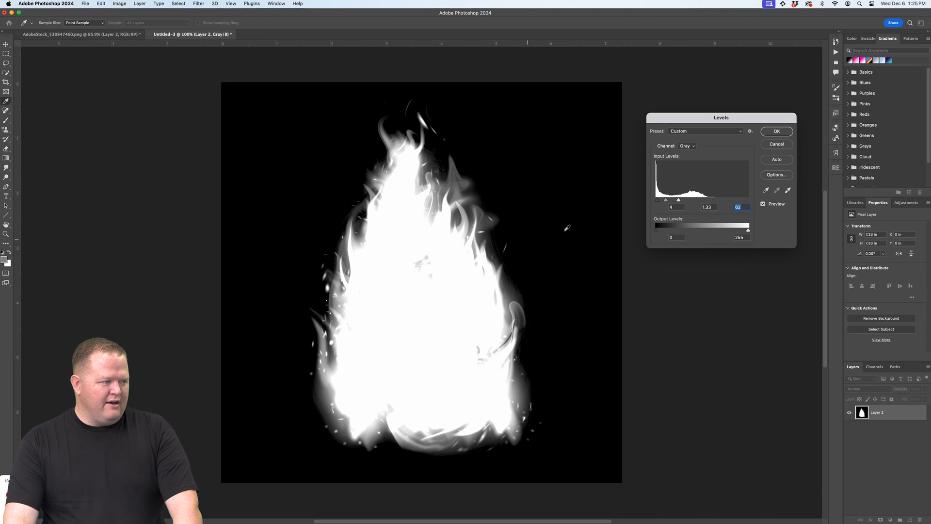
left_click(777, 132)
key("v")
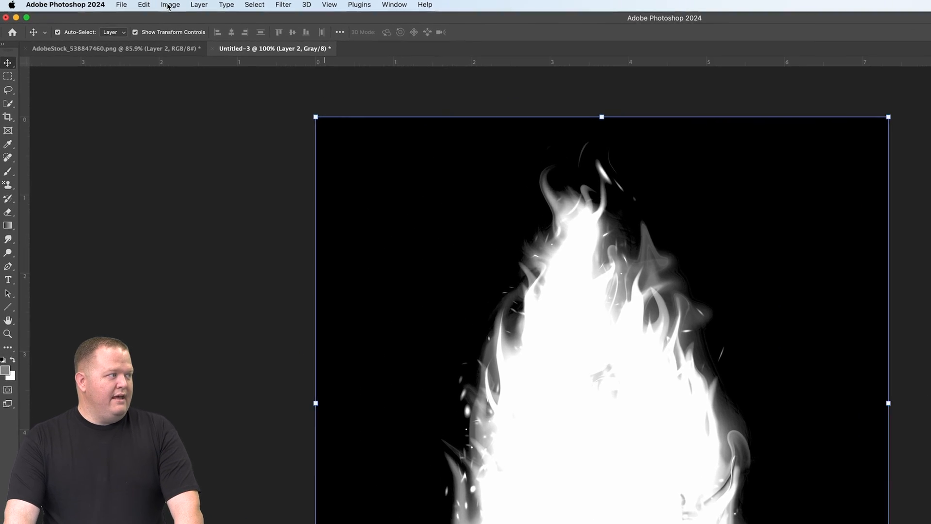
Flatten the grayscale flame into a 300 pixels/inch bitmap using a Halftone Screen of 35 lines/inch, 22 degrees and Round shape
left_click(167, 6)
mouse_move(174, 18)
left_click(295, 20)
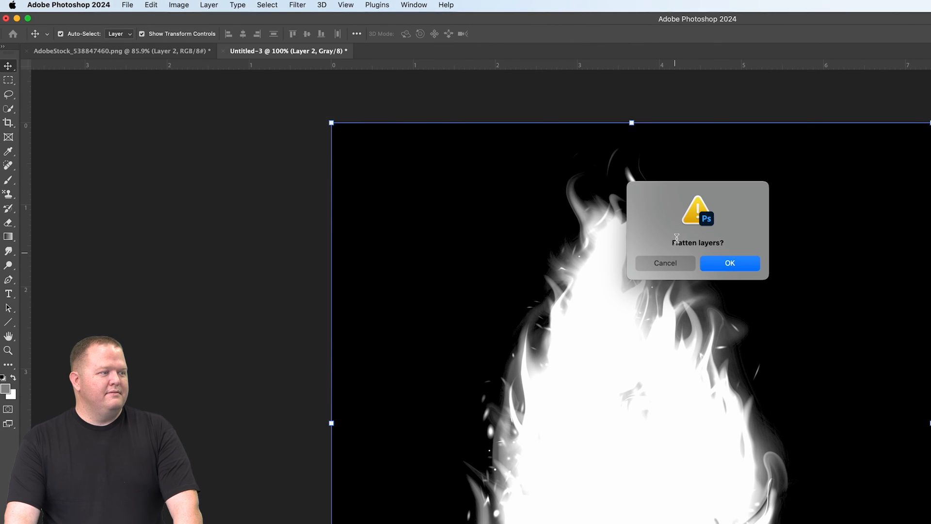
left_click(729, 263)
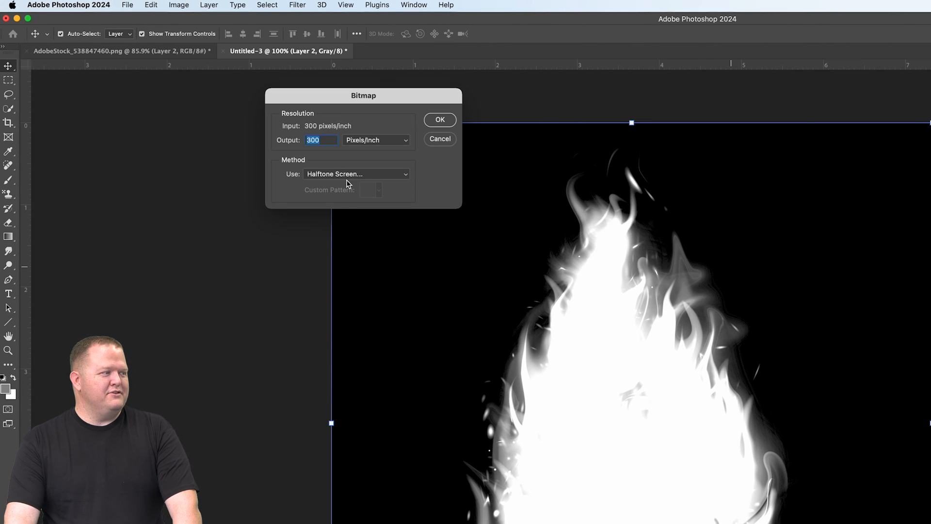
left_click(444, 121)
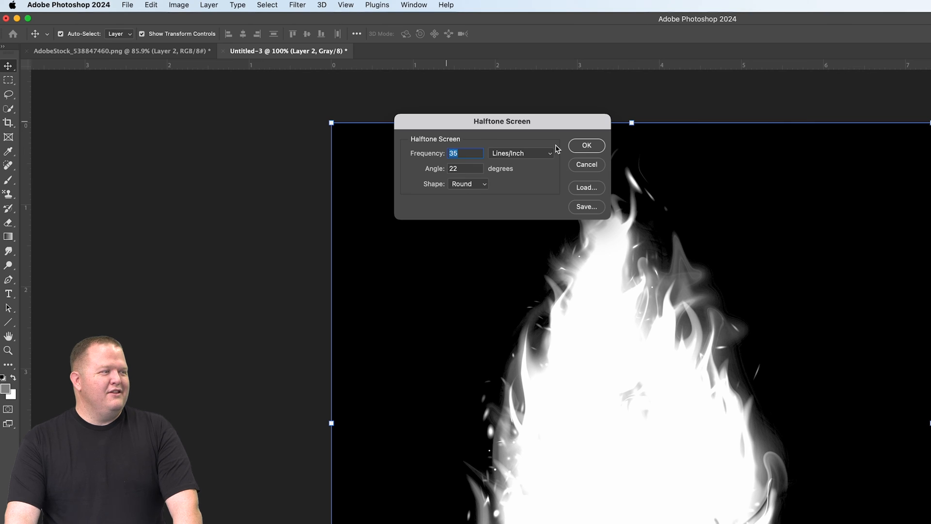
left_click(586, 146)
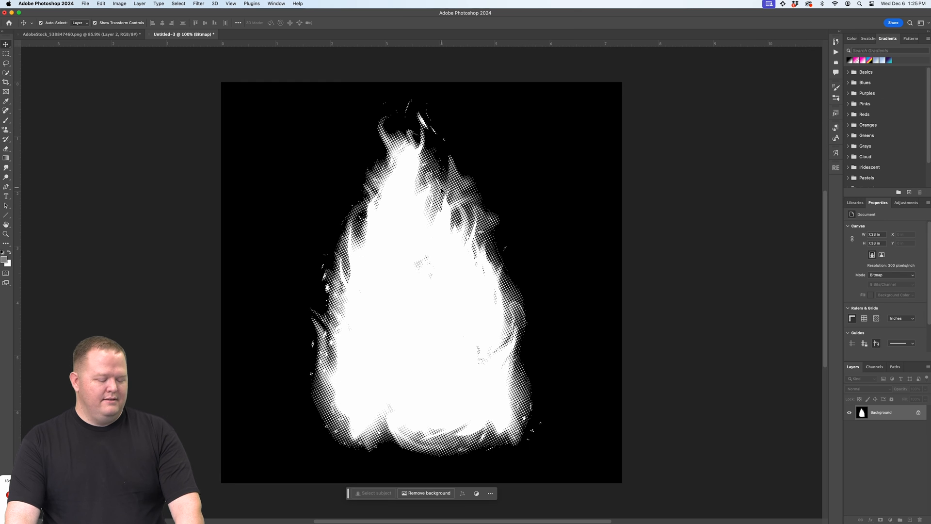
Copy the entire halftone bitmap, return to the original flame document, hide the Difference layer and show the flame layer on blue
key("super+a")
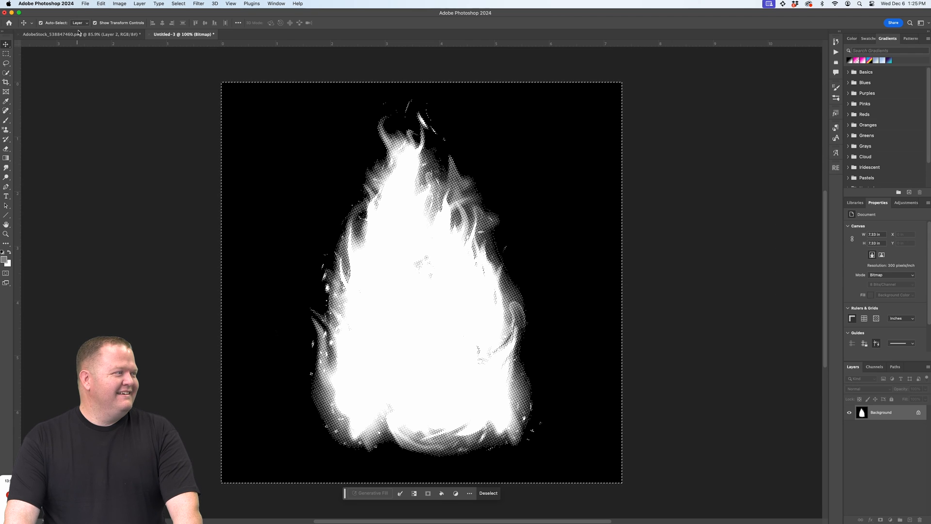
left_click(81, 36)
left_click(849, 411)
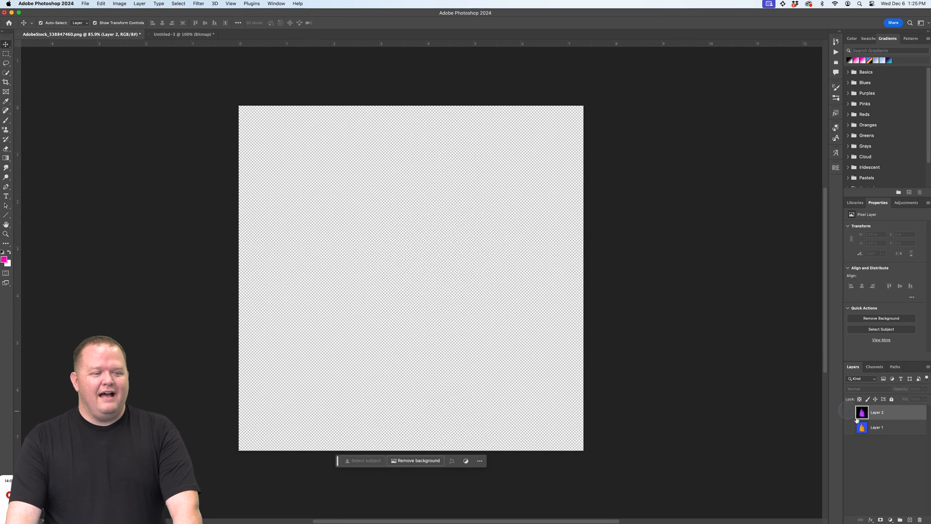
left_click(883, 431)
left_click(848, 427)
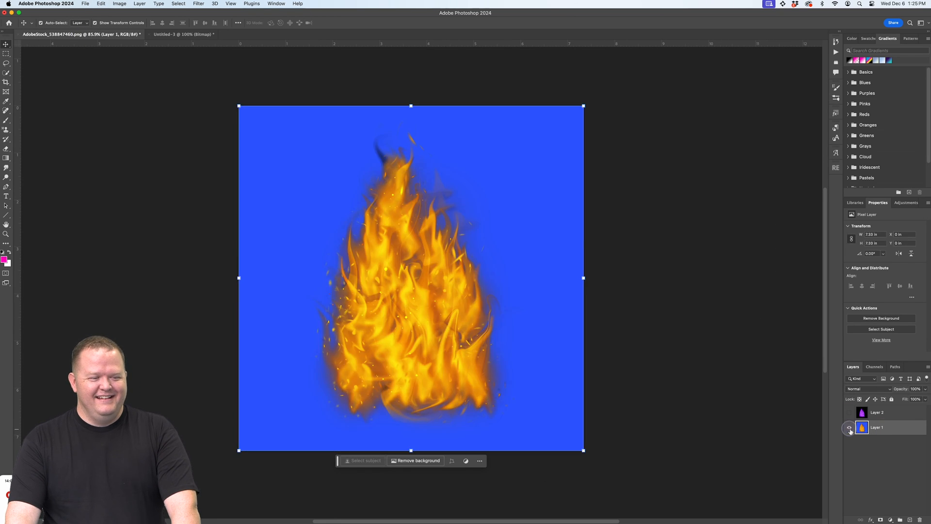
Add a layer mask to the flame layer and paste the halftone bitmap into it, then leave the mask view
left_click(881, 519)
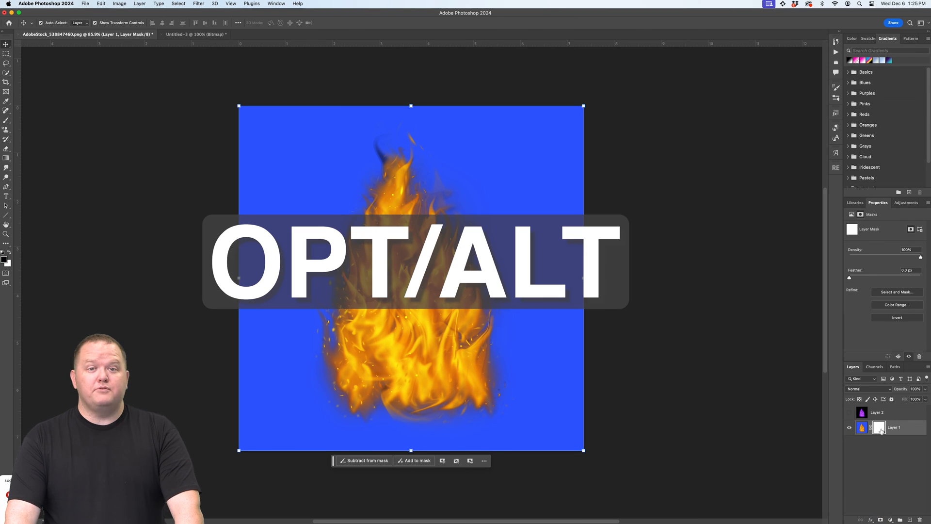
left_click(880, 430, "alt")
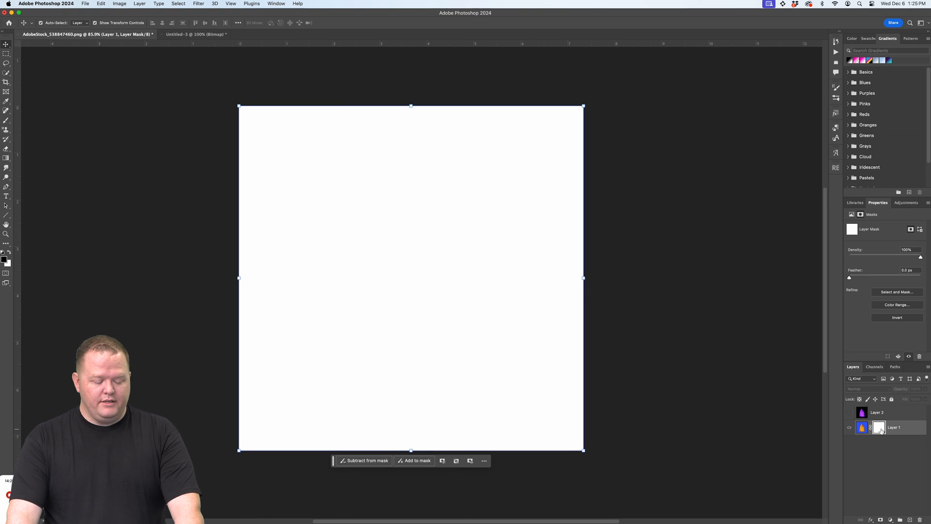
key("cmd+v")
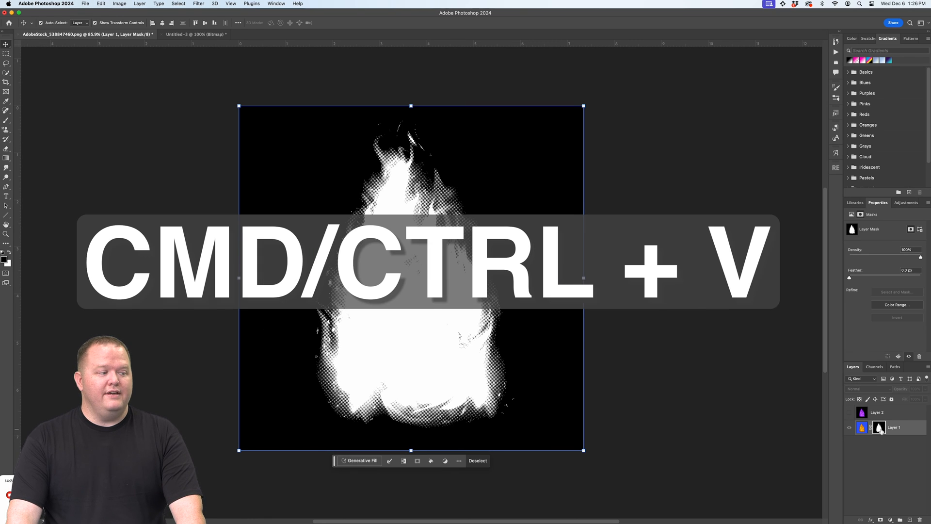
left_click(769, 345)
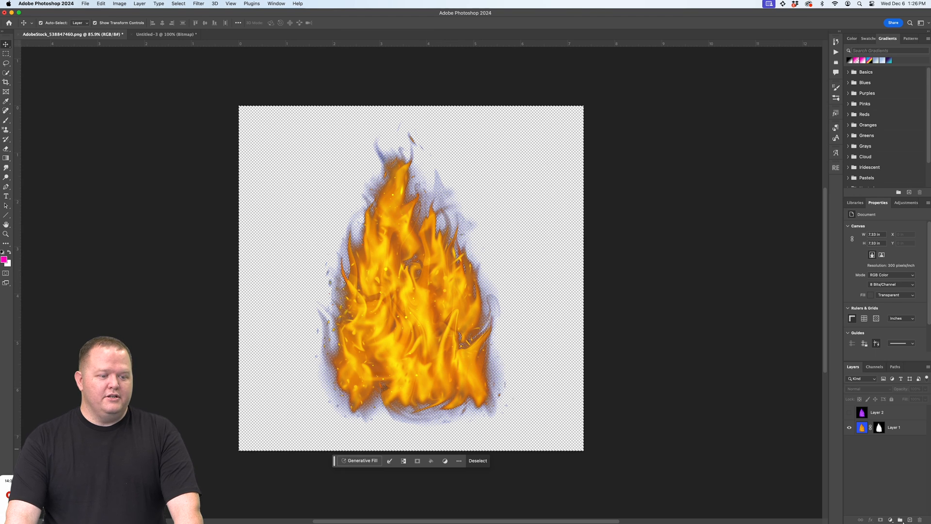
Add a new layer filled with the same blue at 100% opacity and place it beneath the masked flame layer
left_click(909, 519)
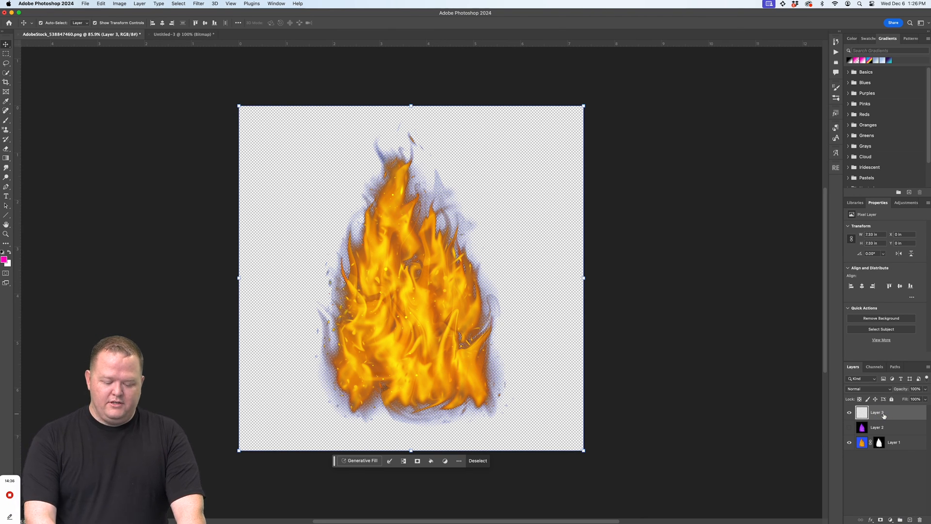
key("shift+Delete")
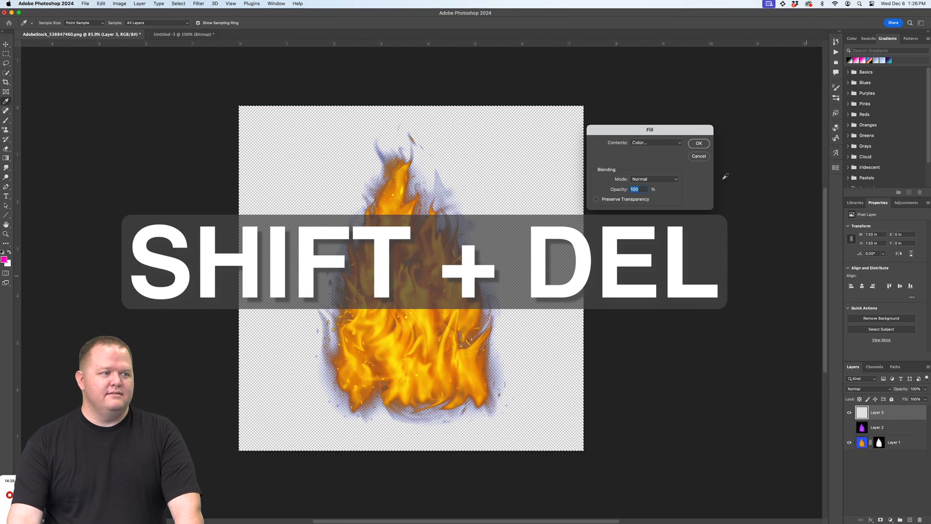
left_click(708, 144)
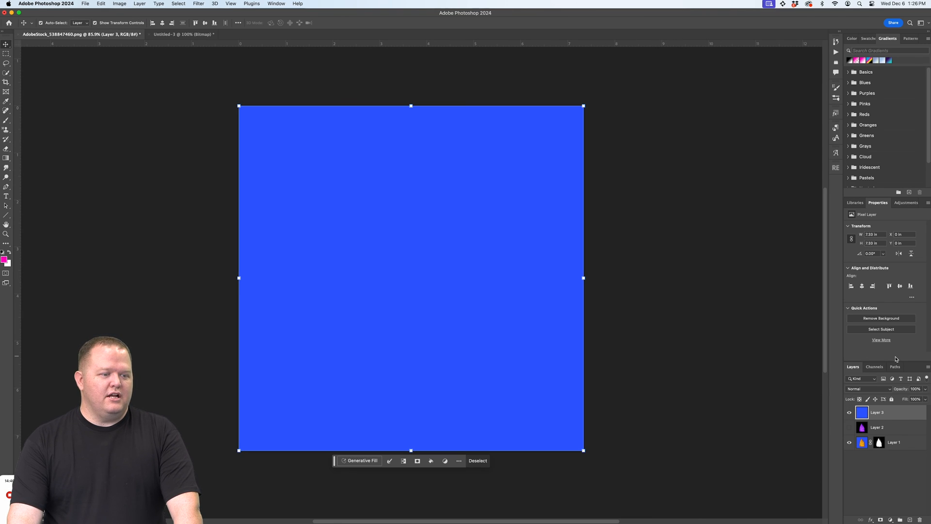
left_click_drag(885, 420, 882, 452)
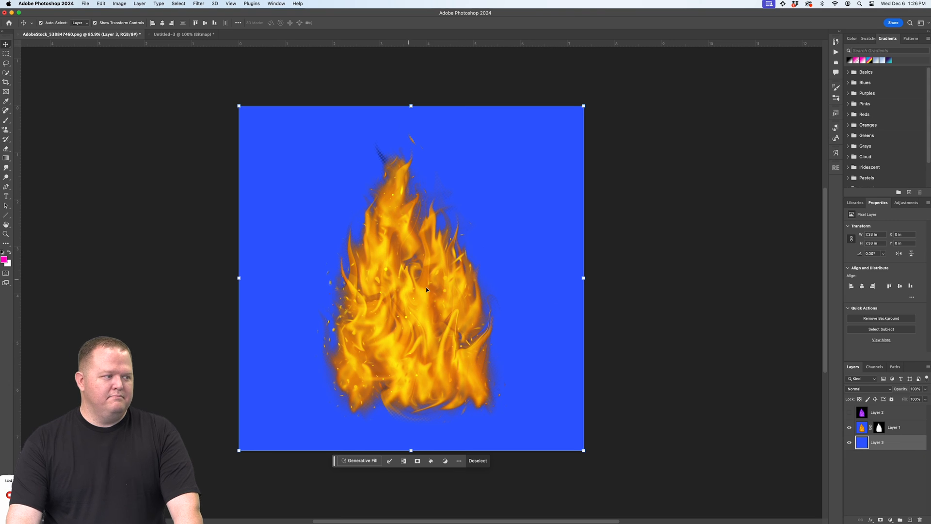
Hide the blue layer beneath the flame and inspect the halftone dots along the flame's semi-transparent edges
scroll(424, 209, "up", 10)
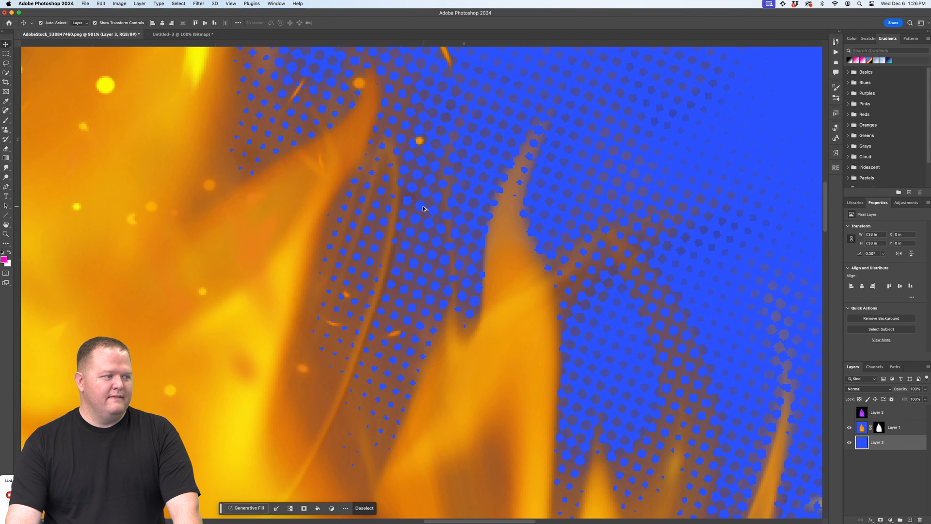
left_click(848, 444)
scroll(736, 288, "up", 4)
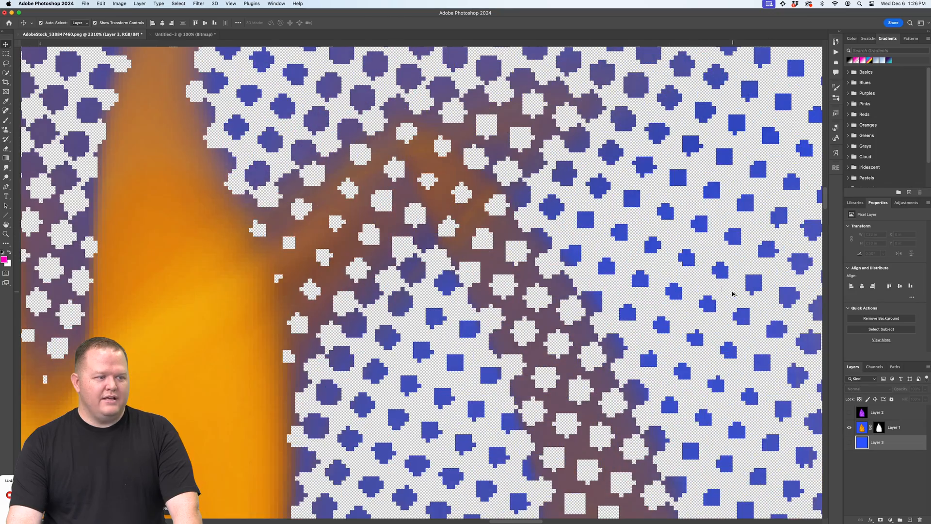
scroll(682, 267, "down", 12)
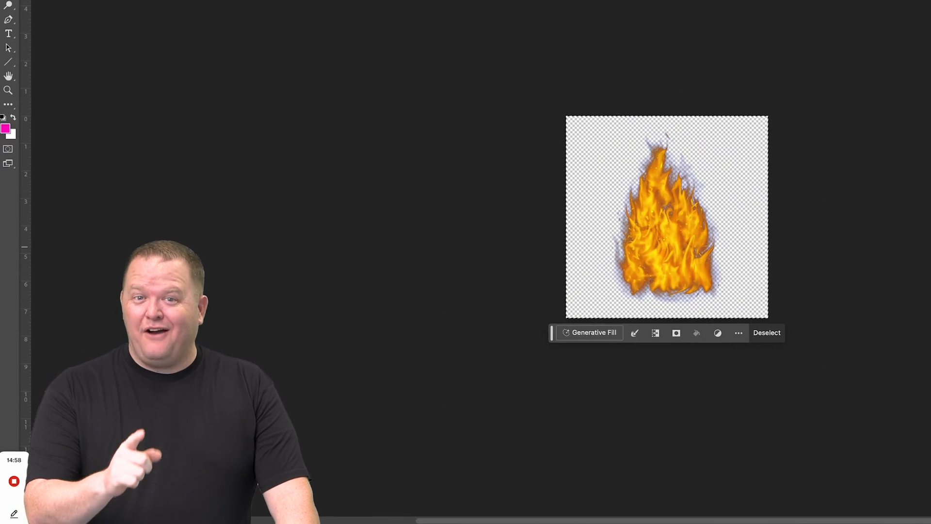
key("super+1")
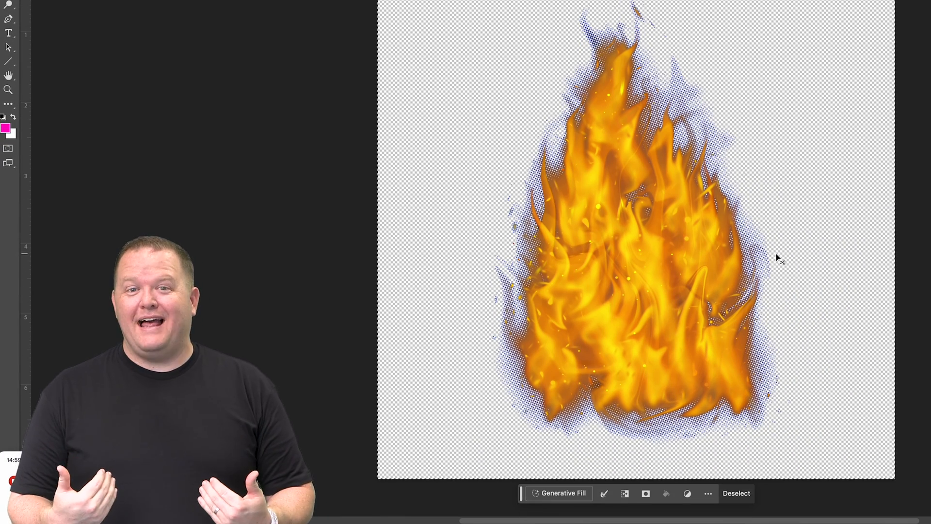